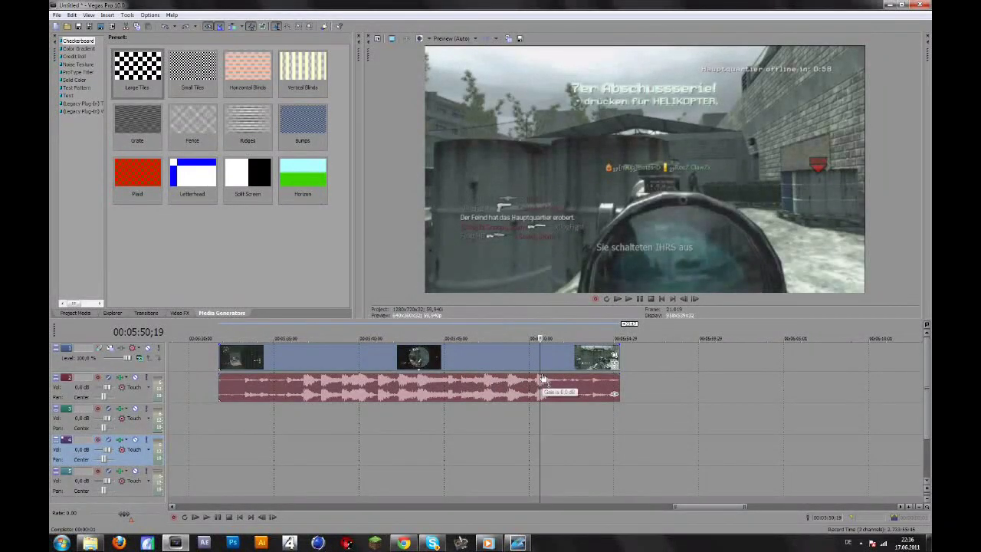
Scrub through the gameplay footage around 00:05:50 to 00:05:52 to examine the frames near the clip's end
left_click(543, 378)
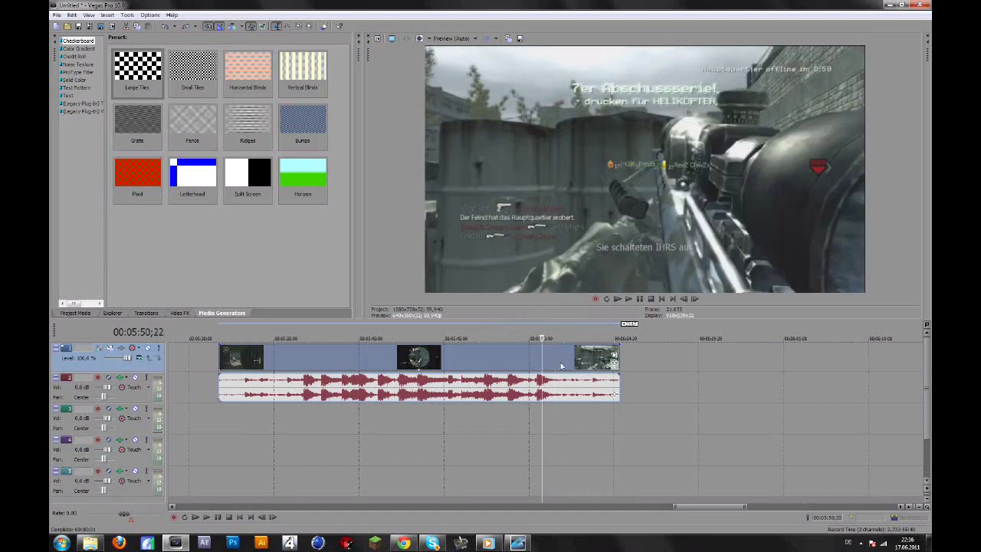
left_click(560, 365)
left_click(535, 364)
left_click(558, 369)
left_click(543, 367)
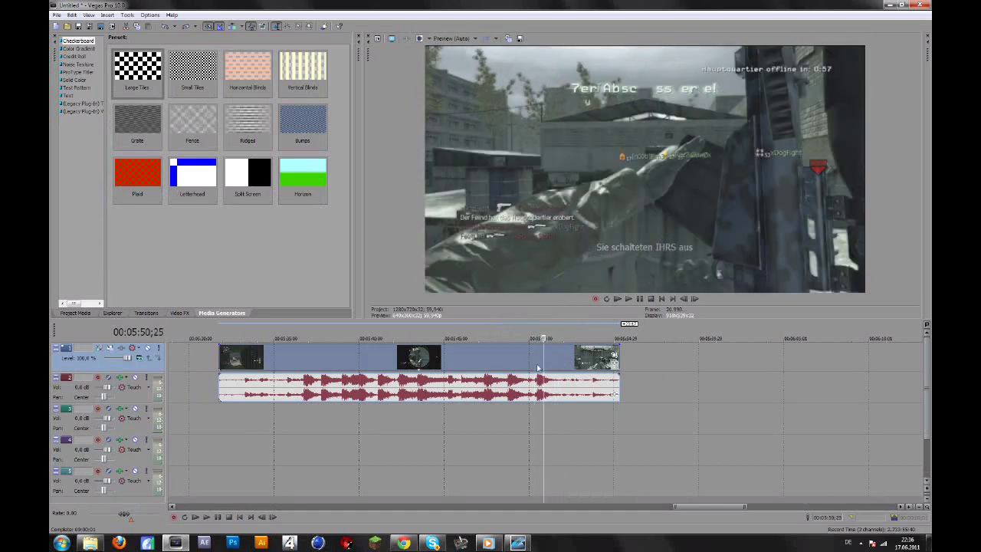
left_click(537, 368)
left_click(576, 363)
left_click(534, 361)
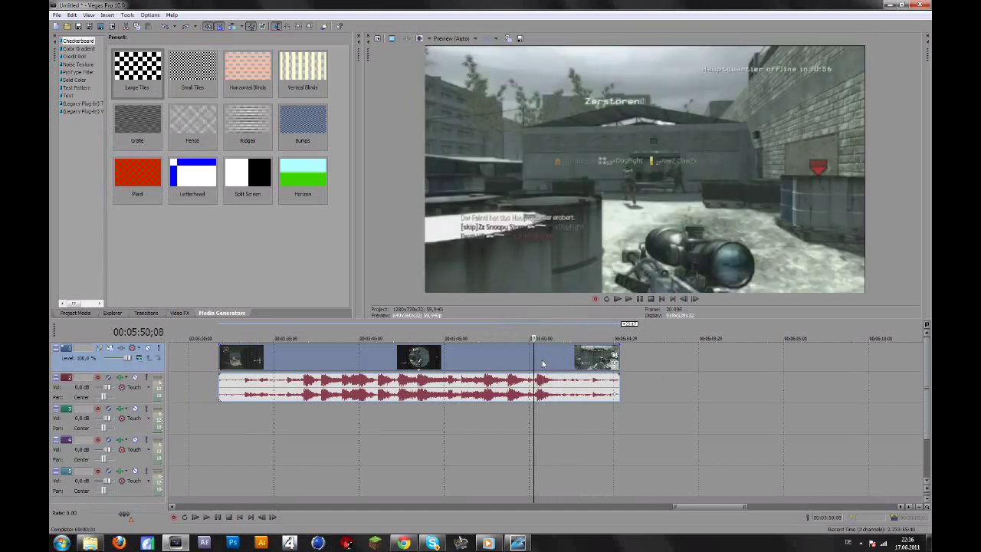
left_click(558, 364)
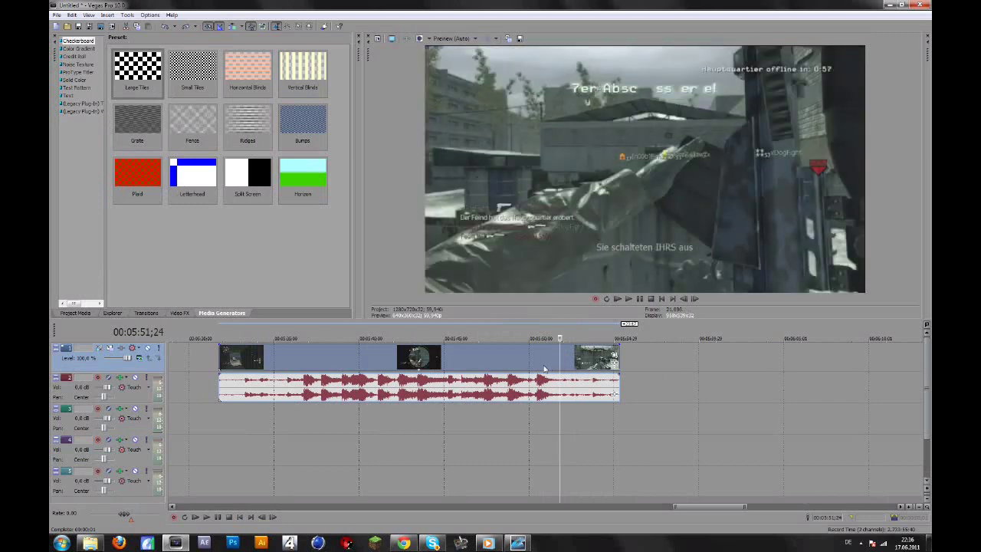
scroll(545, 369, "down", 1)
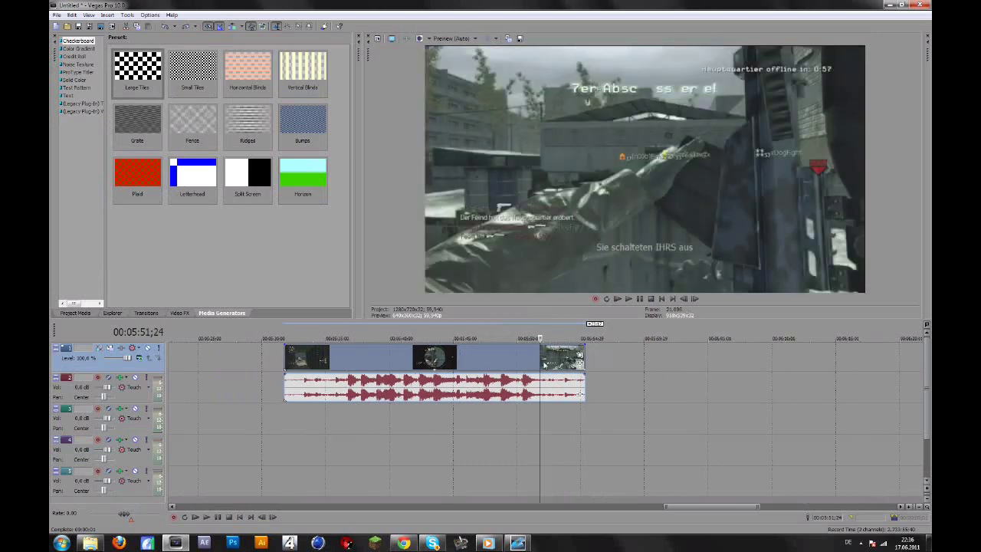
scroll(542, 365, "up", 4)
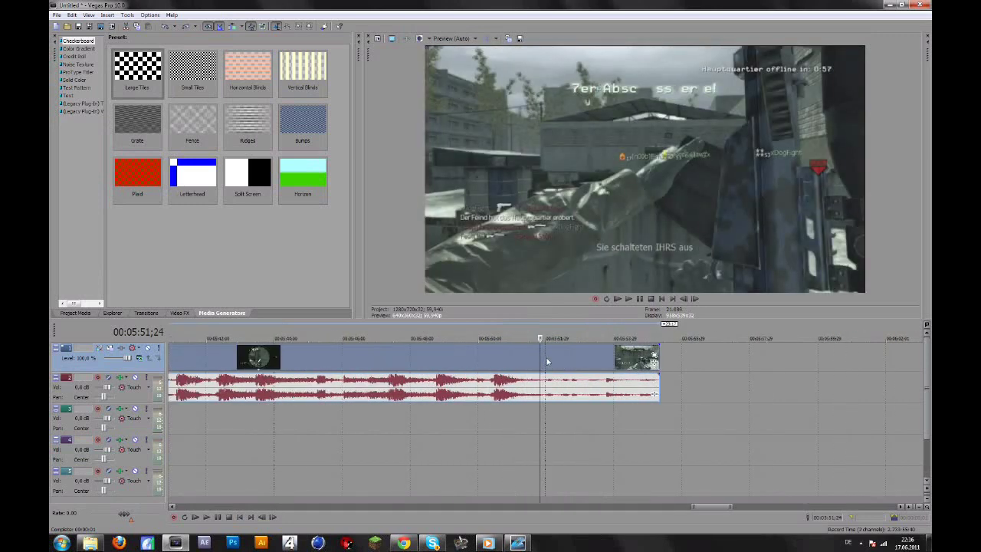
Review the video event's properties, including its resample mode and playback rate
right_click(548, 360)
left_click(570, 351)
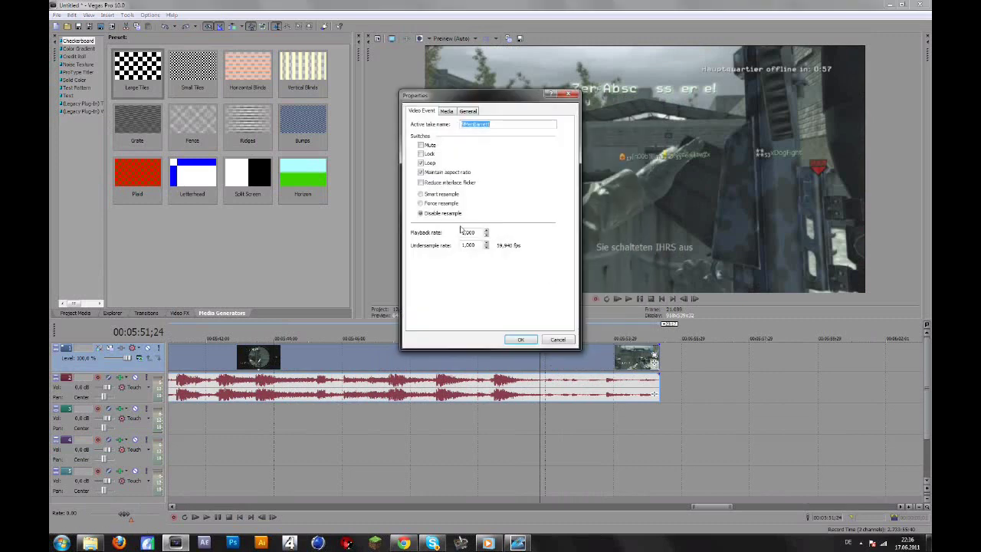
left_click(518, 340)
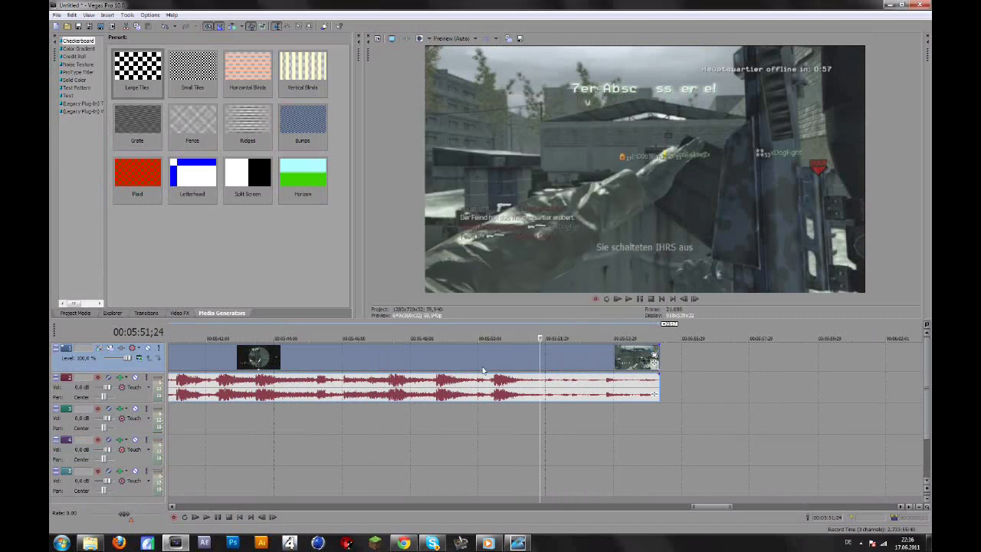
Shift the clip about five seconds later on the timeline and delete its audio event
left_click_drag(483, 353, 580, 356)
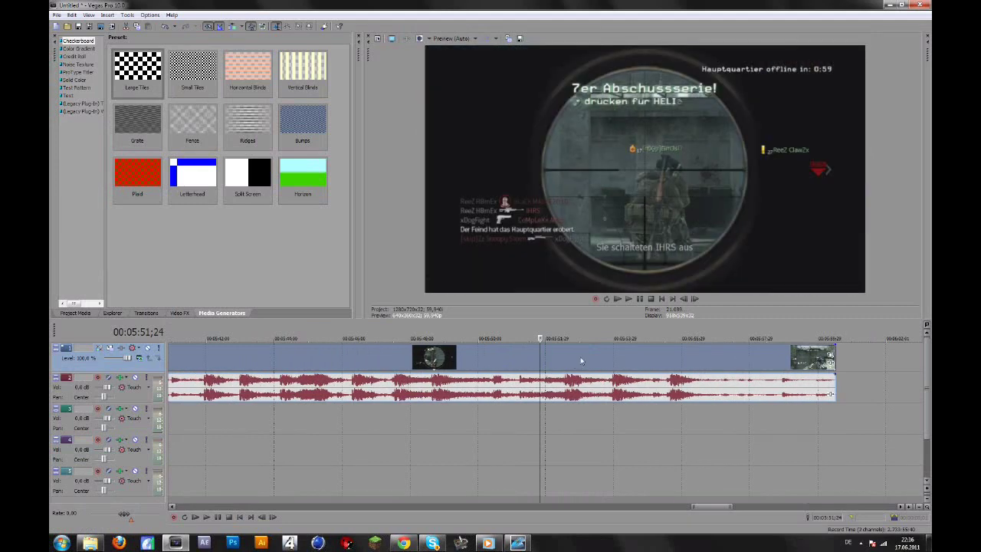
left_click(567, 399)
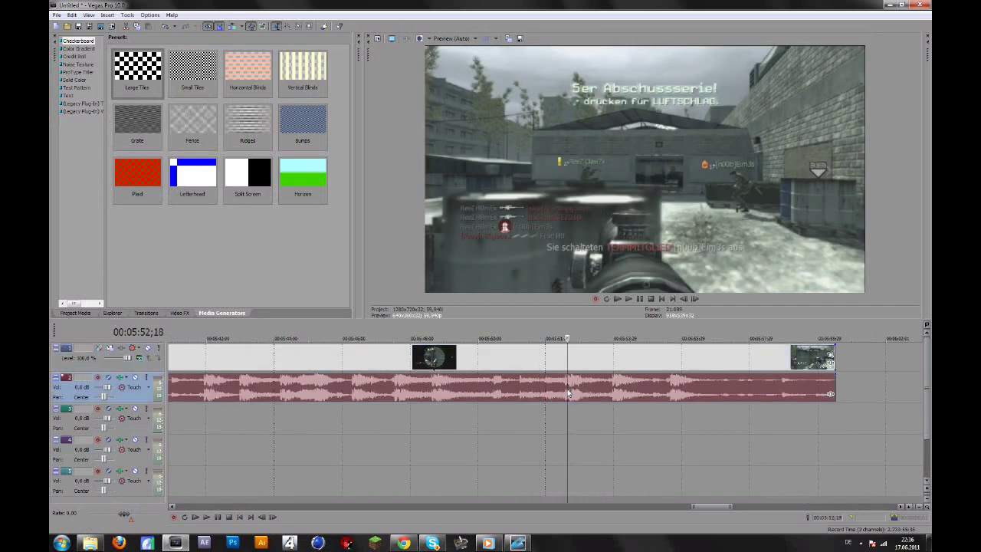
key("Delete")
scroll(277, 381, "down", 4)
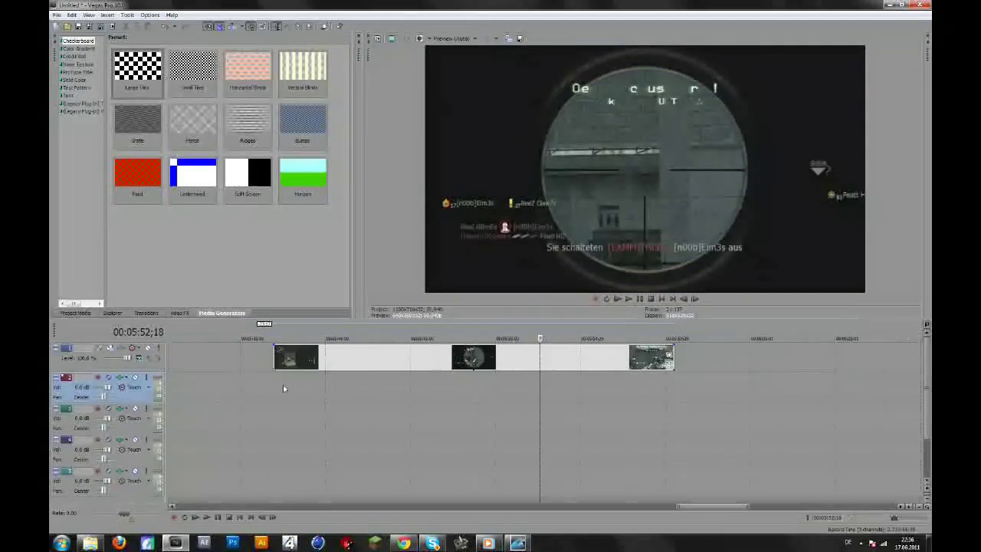
Preview playback of the video clip starting from 00:05:52;18
mouse_move(506, 364)
left_mouse_down()
mouse_move(549, 365)
mouse_move(513, 365)
left_mouse_up()
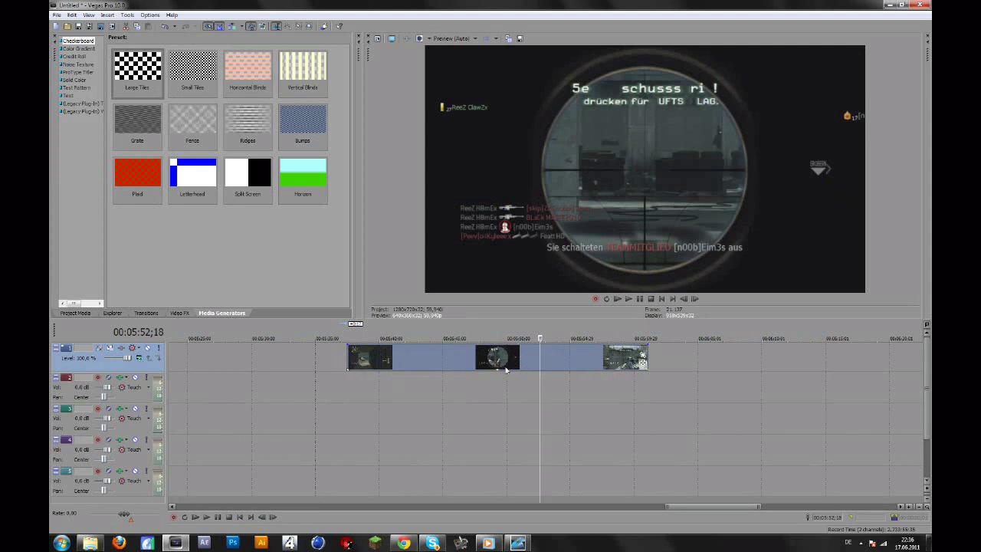
key("space")
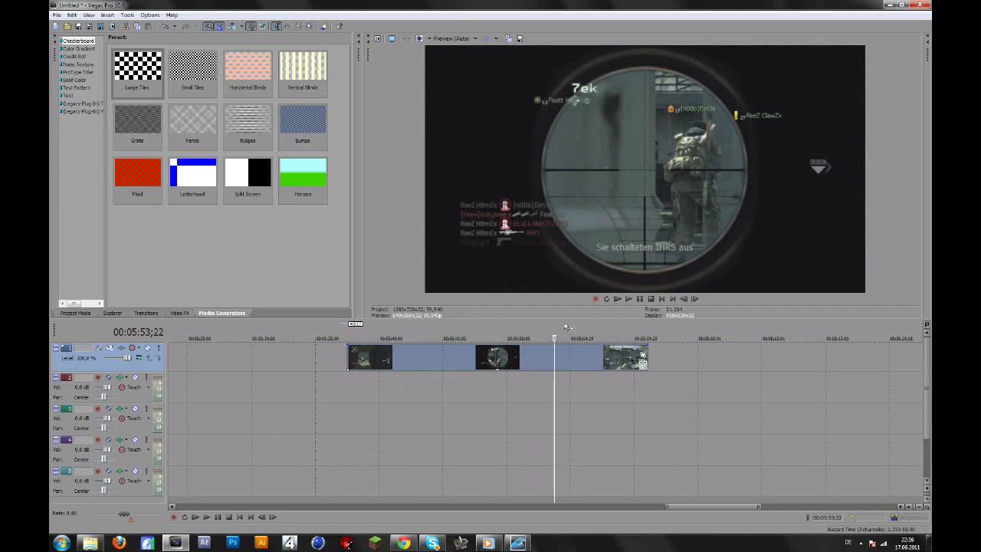
left_click(563, 389)
key("space")
Split the video clip near its end at 00:05:57;23
left_click(606, 361)
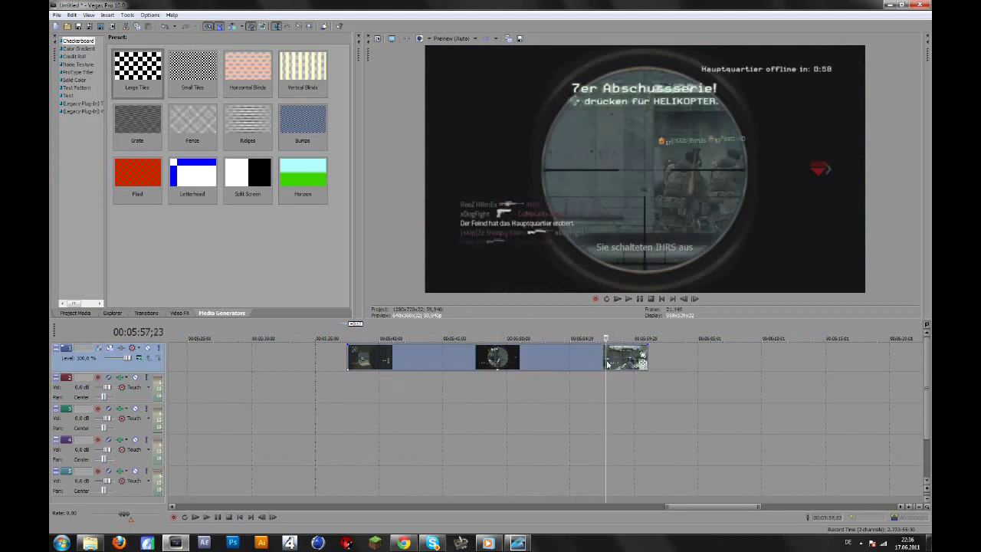
scroll(603, 368, "up", 8)
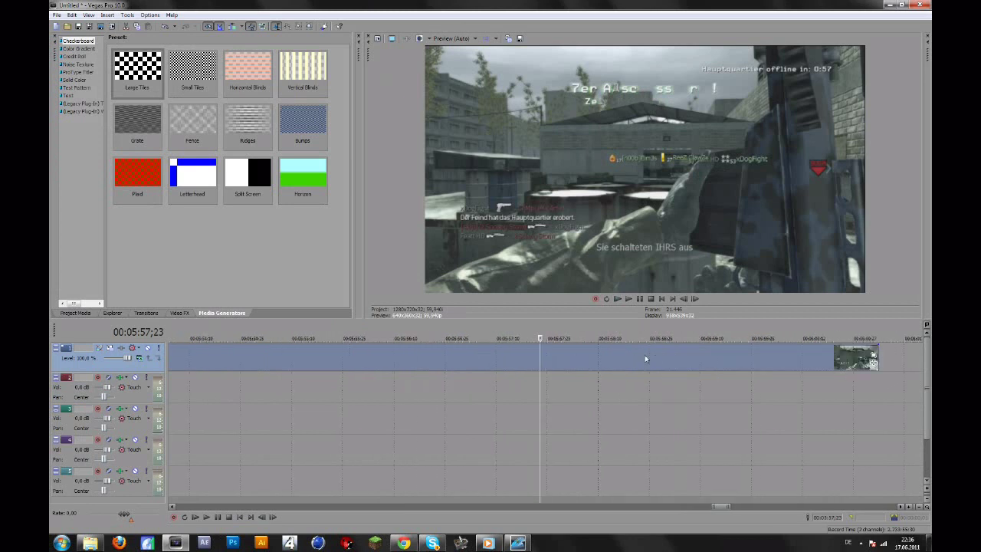
key("s")
scroll(647, 381, "down", 4)
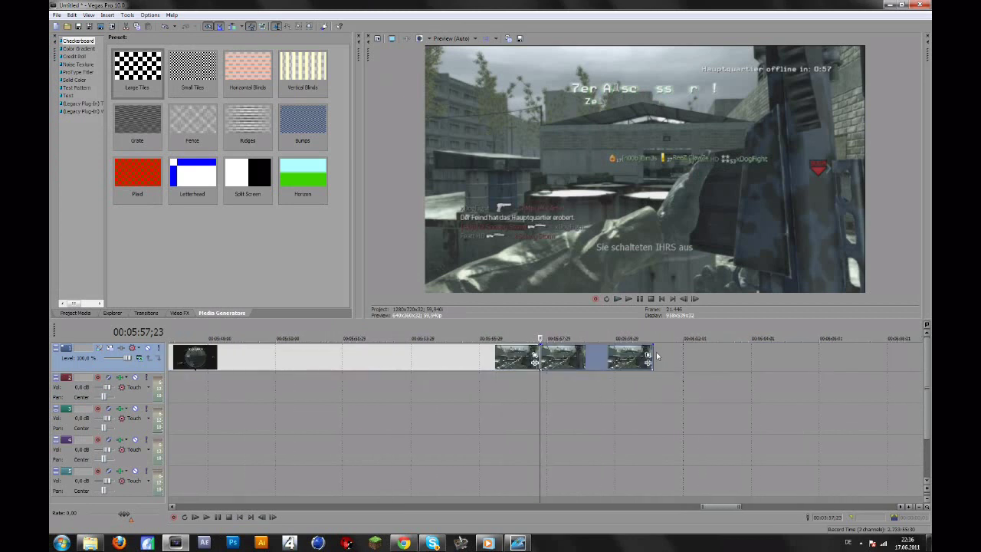
Extend the second piece's end to about 00:06:10 so its footage loops, and inspect the frames around the split
left_click_drag(651, 354, 917, 356)
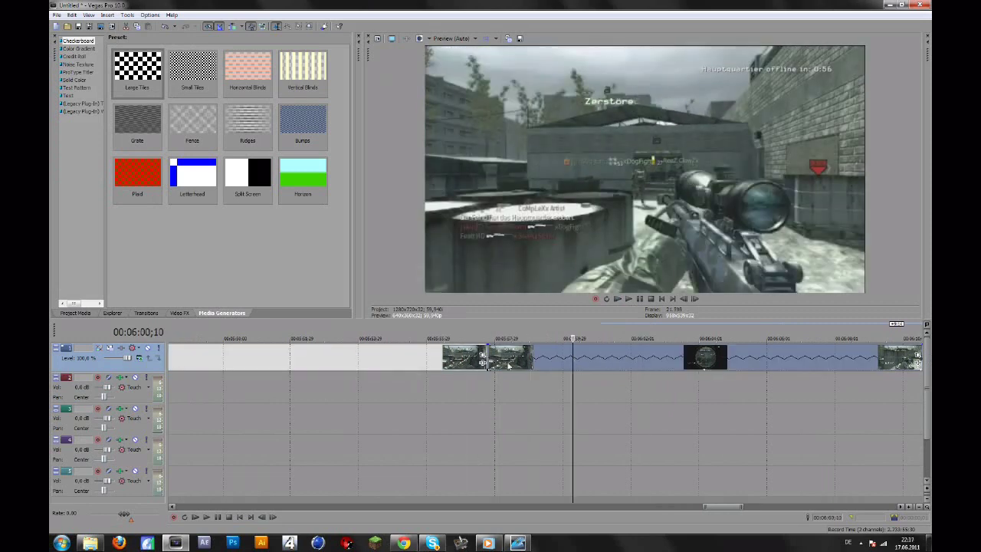
left_click(481, 356)
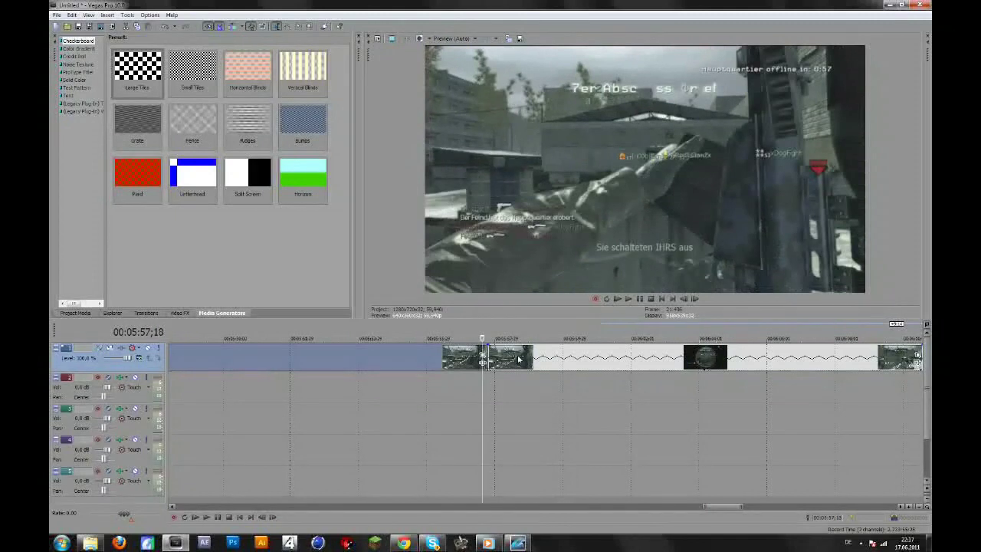
scroll(520, 358, "up", 2)
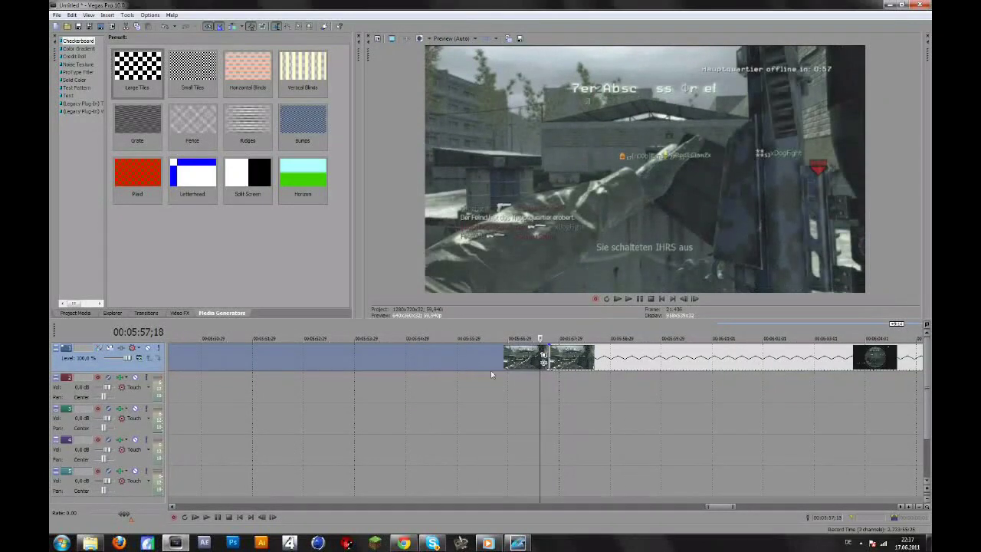
left_click(549, 357)
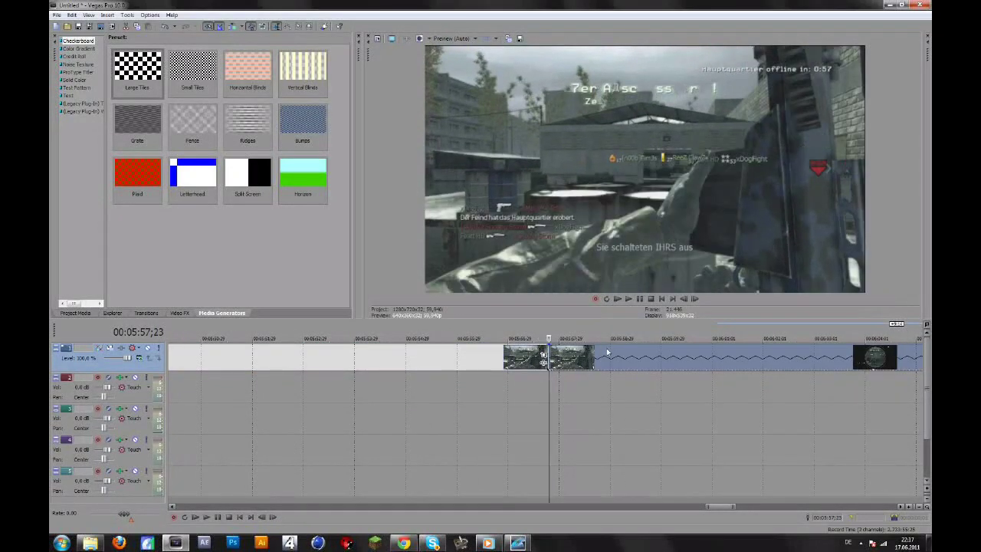
left_click(631, 357)
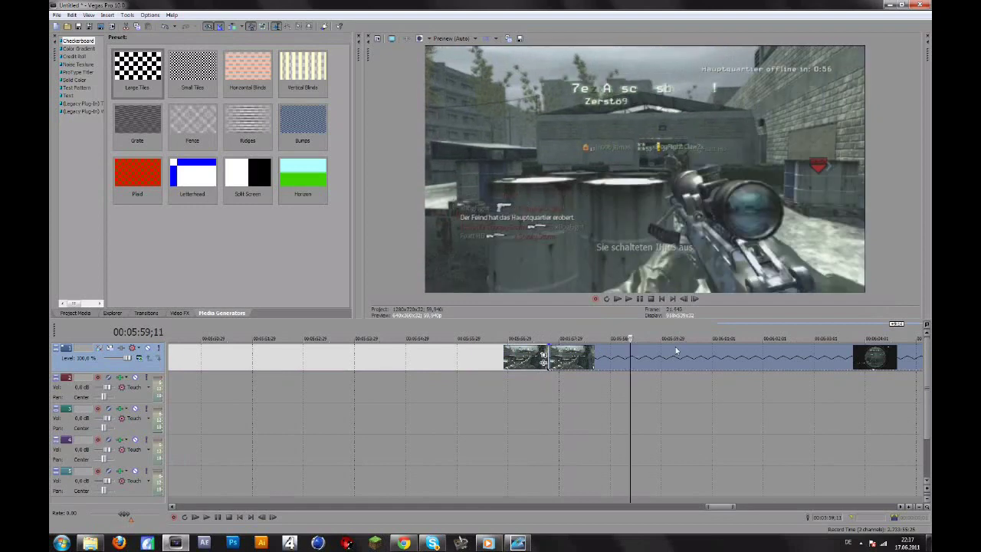
left_click(675, 350)
left_click(588, 359)
left_click(558, 357)
Dismiss the pan/crop window and undo both the extension and the split of the clip
left_click(543, 356)
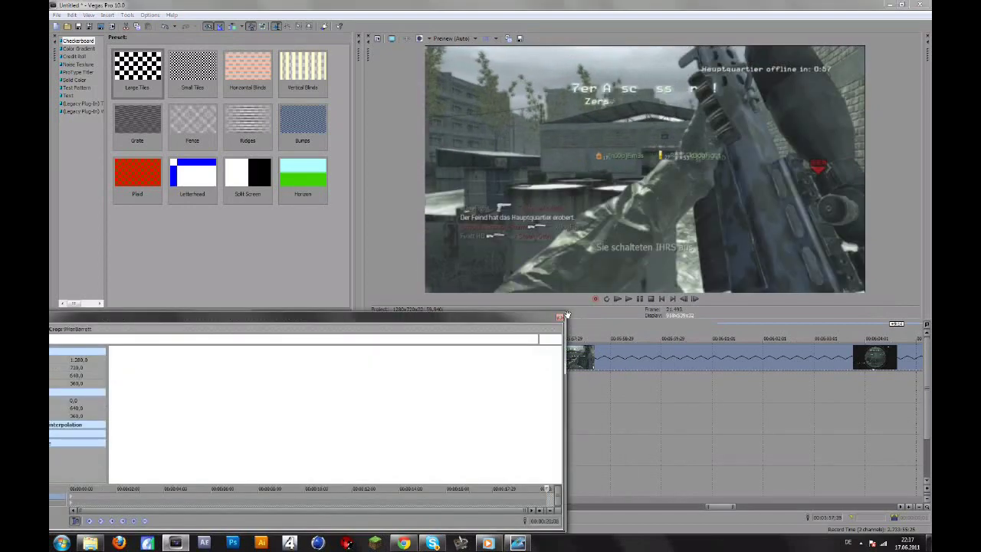
left_click(560, 316)
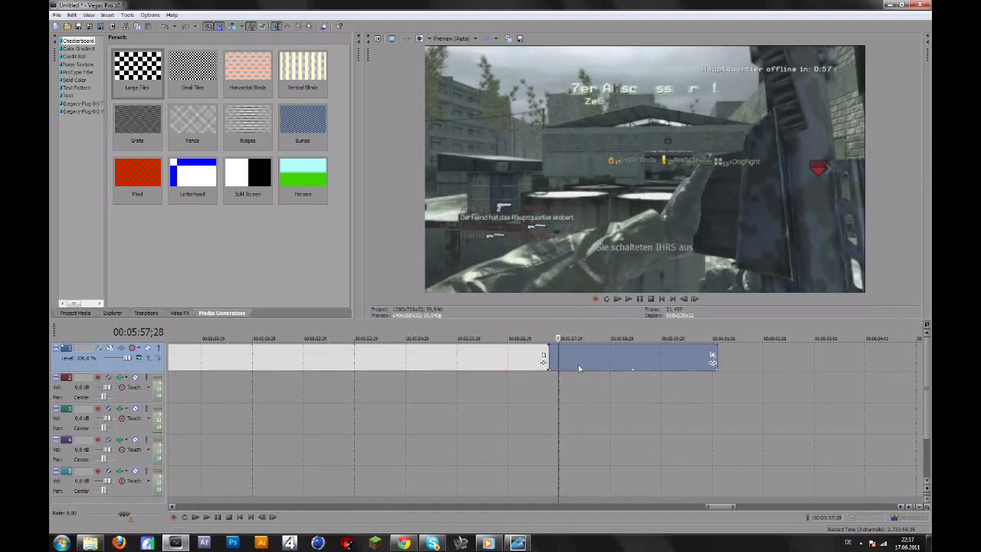
key("ctrl+z")
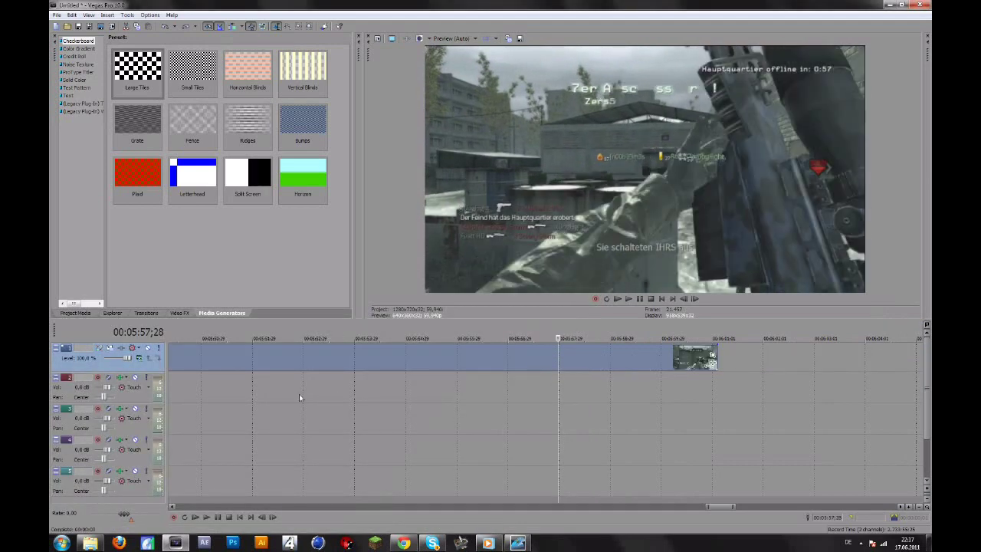
Insert a velocity envelope on the video clip
scroll(465, 360, "down", 1)
scroll(417, 359, "down", 3)
scroll(425, 372, "up", 2)
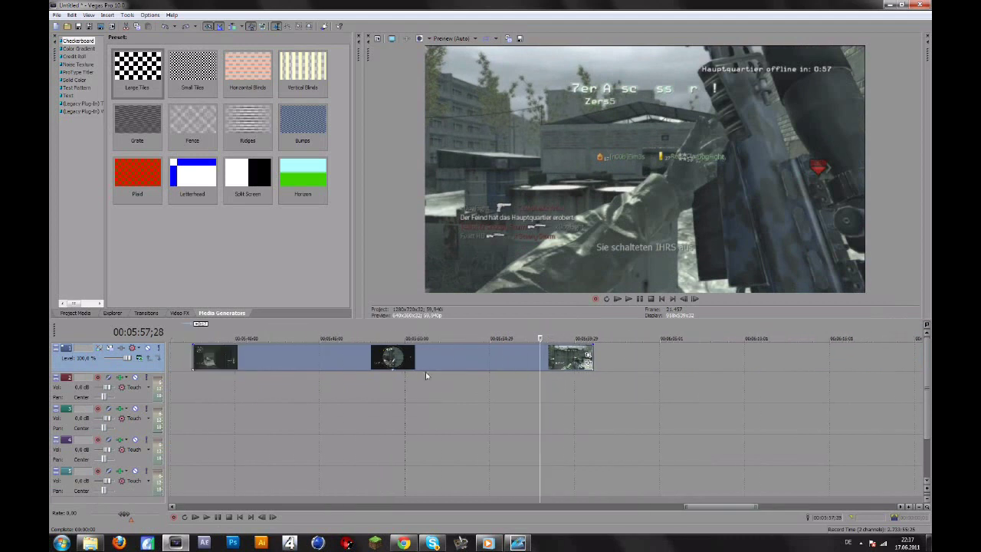
right_click(428, 361)
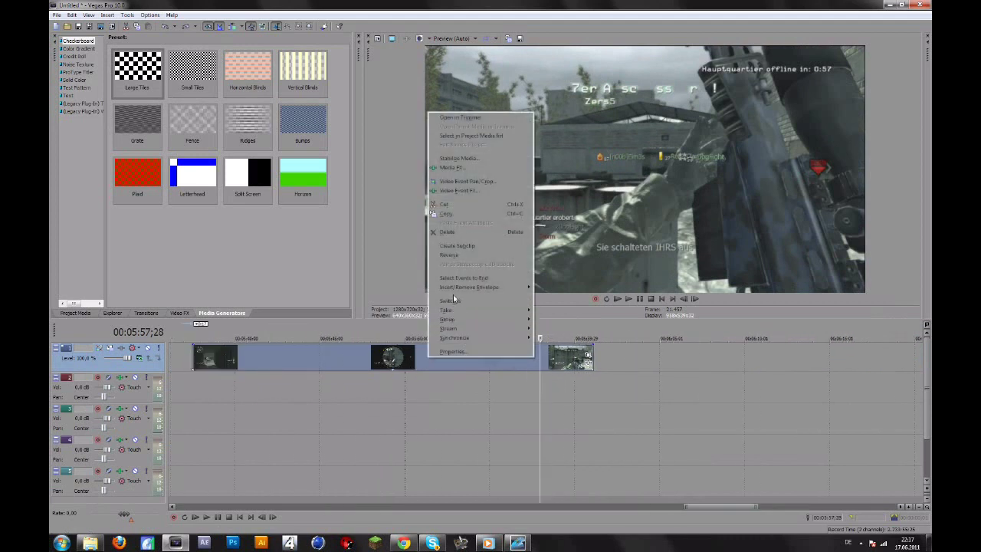
mouse_move(458, 293)
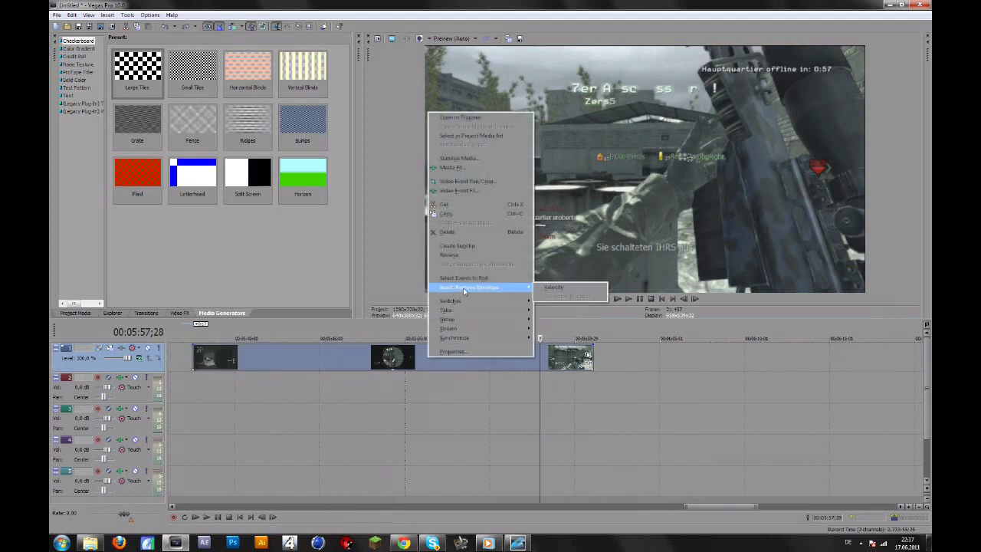
left_click(555, 286)
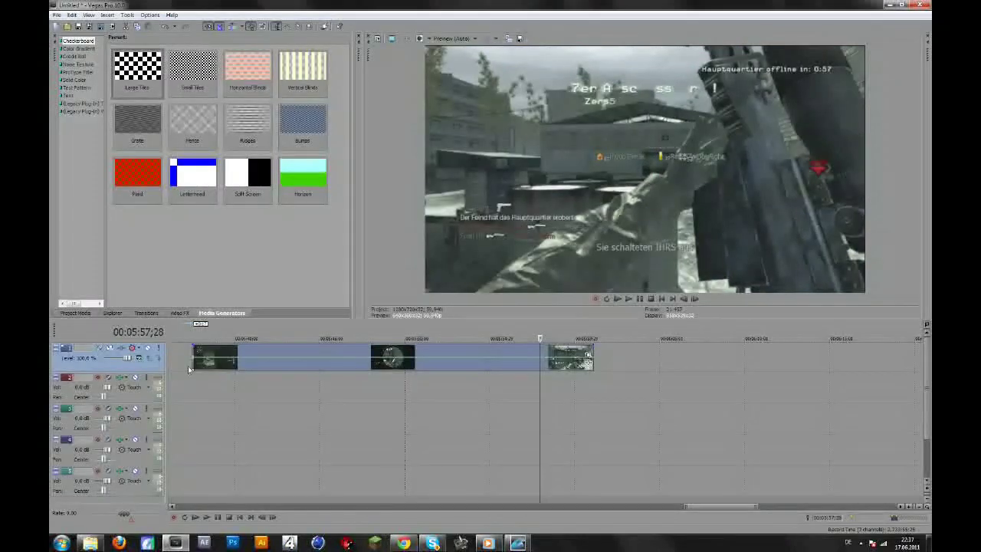
Try a lower velocity on the clip's envelope, check the slowed footage, and reset it to normal velocity
left_click(393, 366)
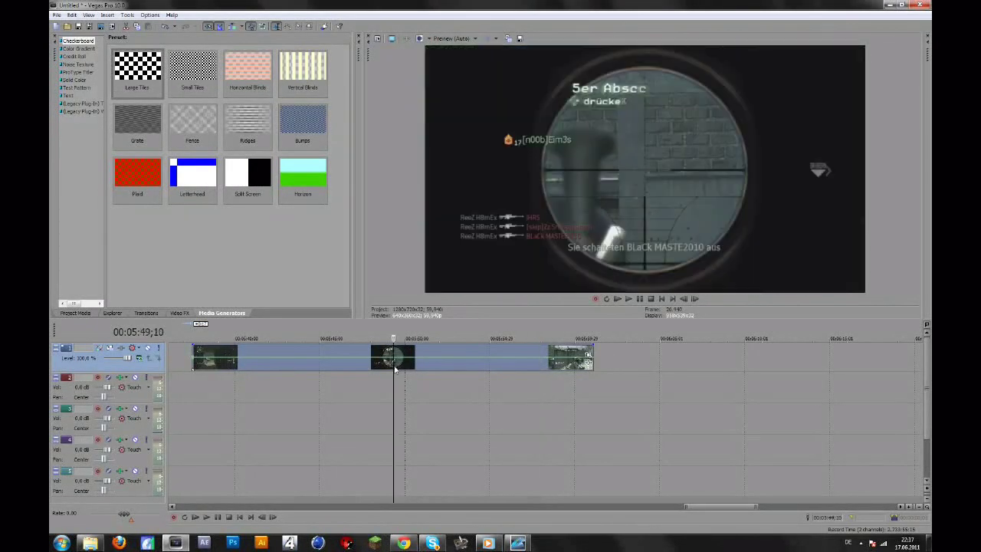
left_click_drag(192, 358, 195, 367)
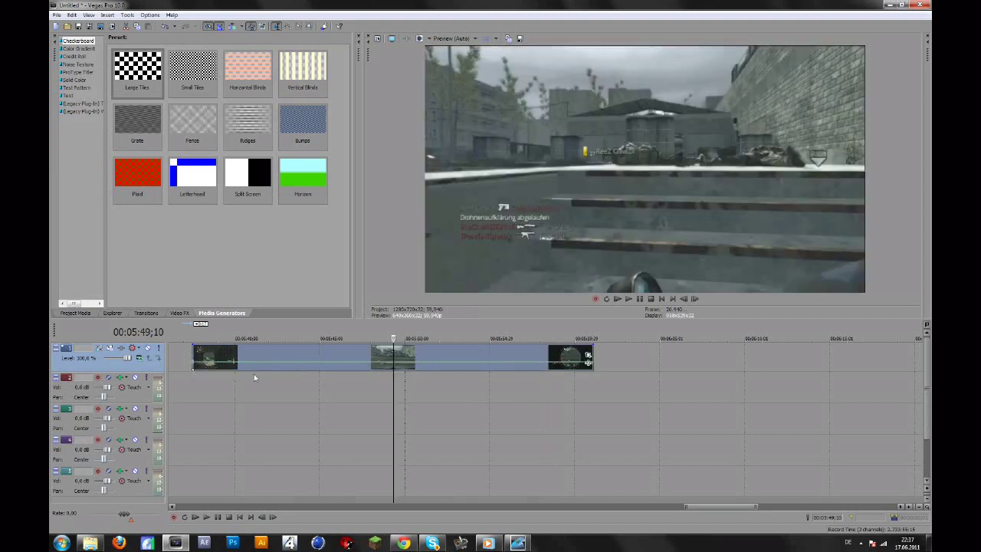
left_click(407, 361)
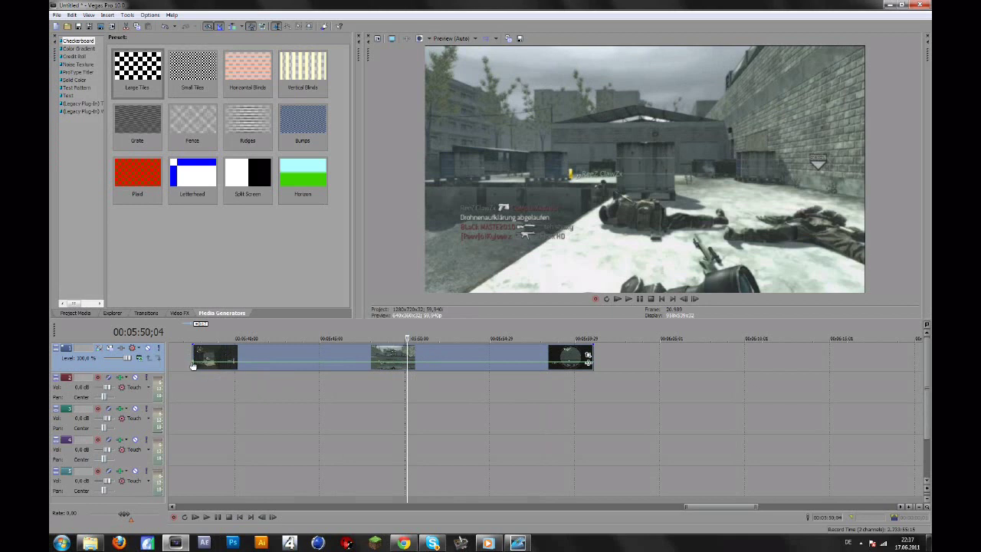
right_click(193, 363)
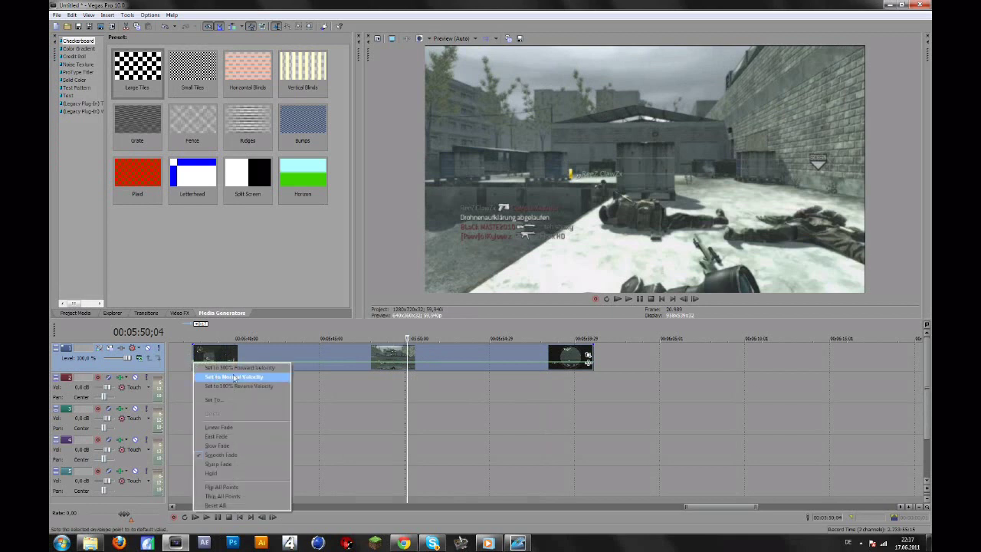
left_click(234, 377)
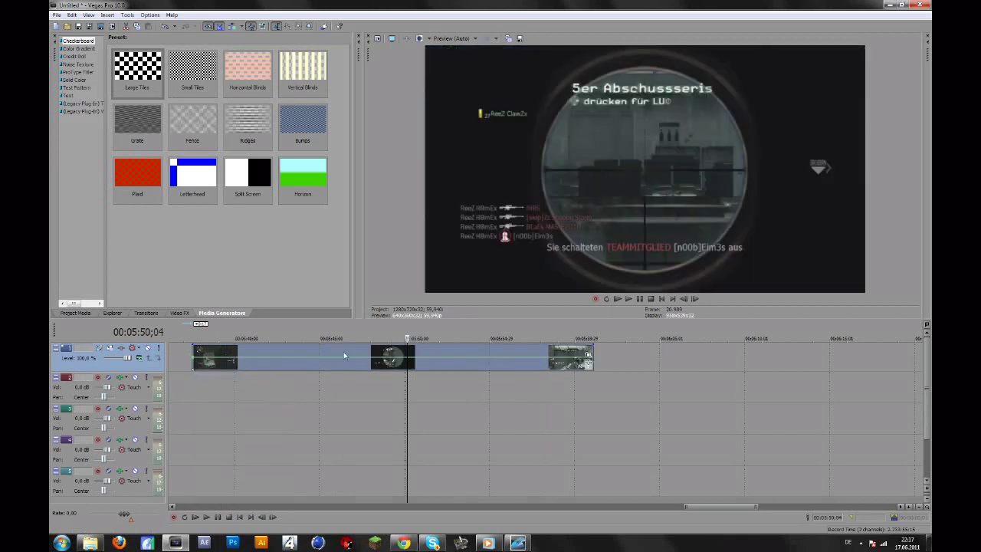
Find the frame where the scope is lowered and add a 100 % velocity envelope point there, at 00:05:56;11
left_click(441, 368)
left_click_drag(194, 359, 194, 353)
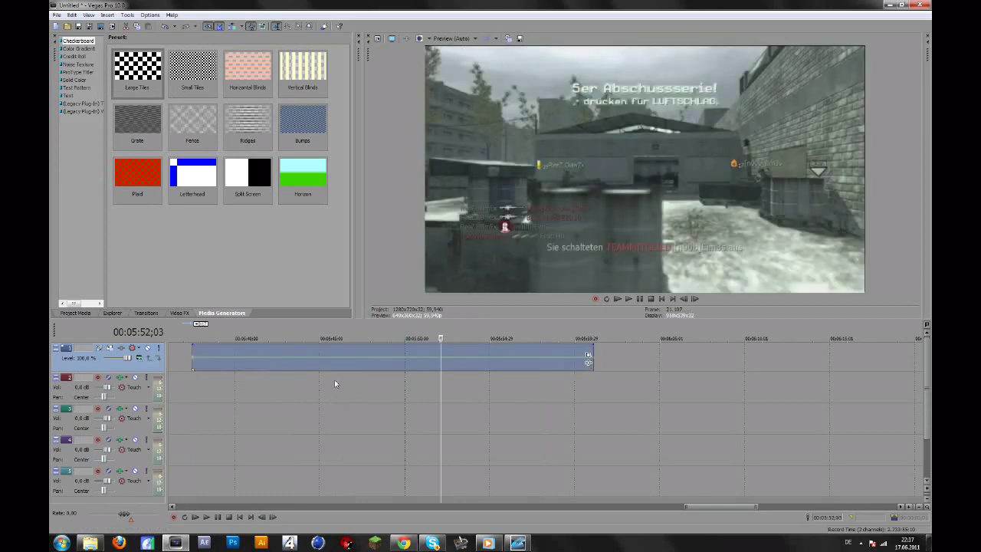
left_click(482, 364)
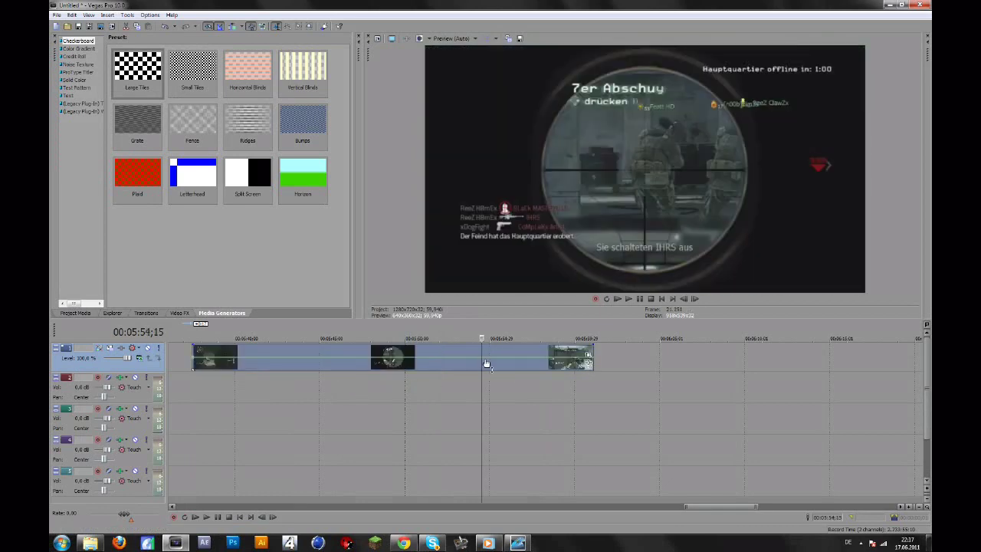
left_click(513, 355)
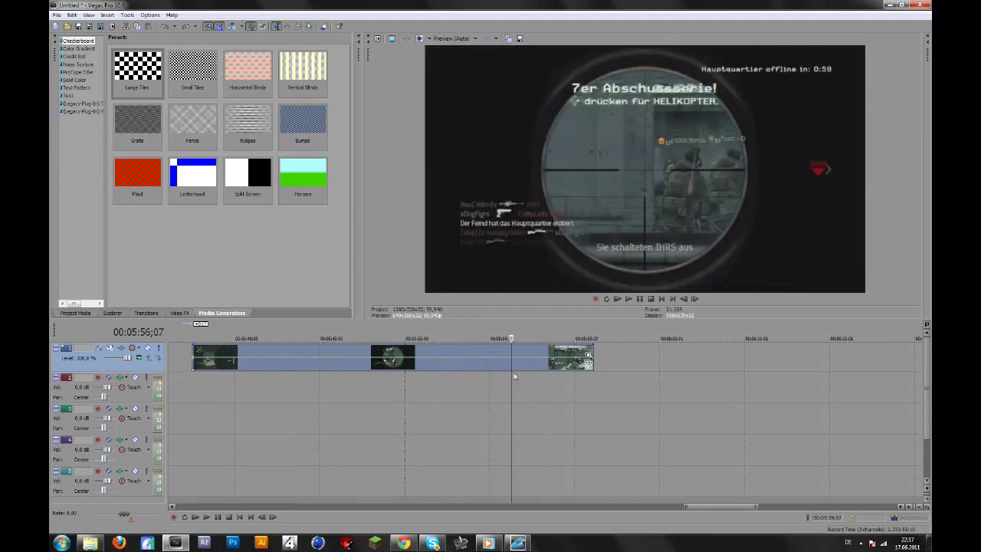
key("Right")
key("Right")
key("Right")
key("Right")
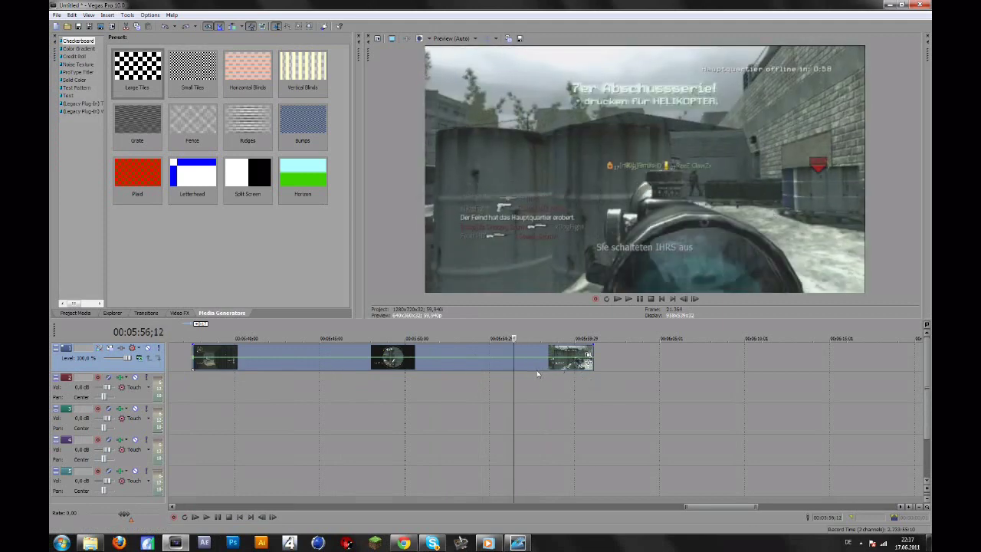
key("Right")
key("Right")
key("Right")
key("Right")
key("Right")
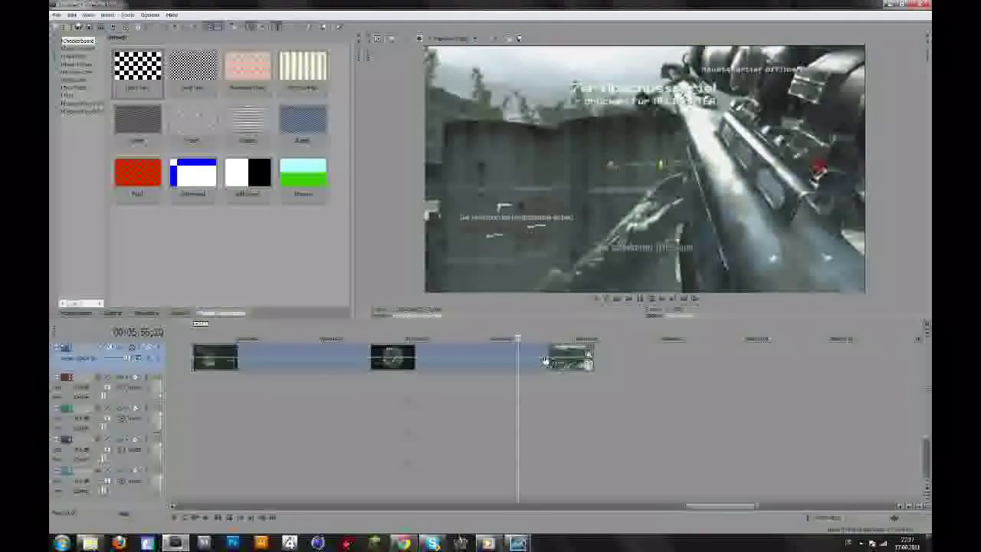
key("Left")
key("Left")
key("Left")
key("Left")
key("Left")
key("Left")
key("Left")
key("Left")
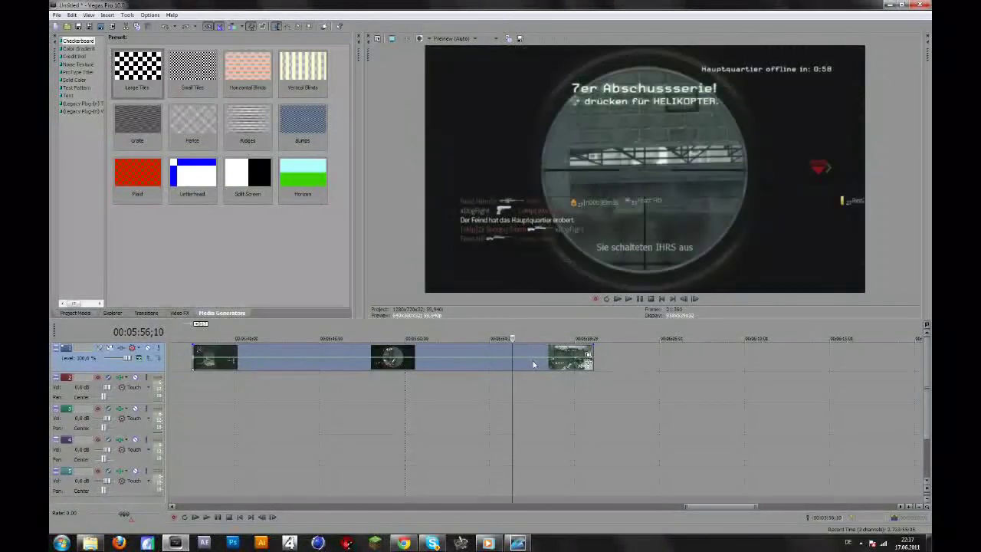
scroll(558, 382, "up", 6)
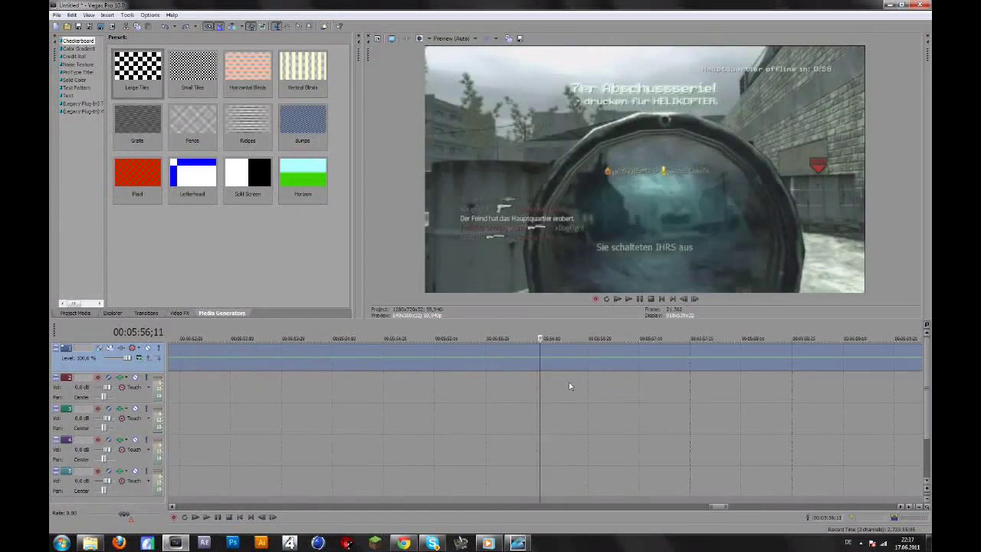
scroll(551, 366, "down", 5)
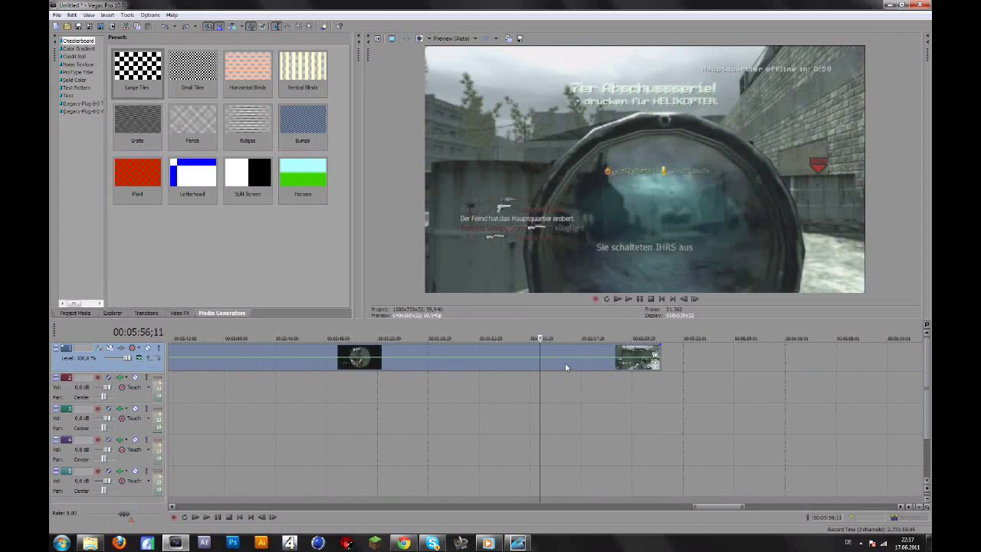
scroll(540, 361, "up", 4)
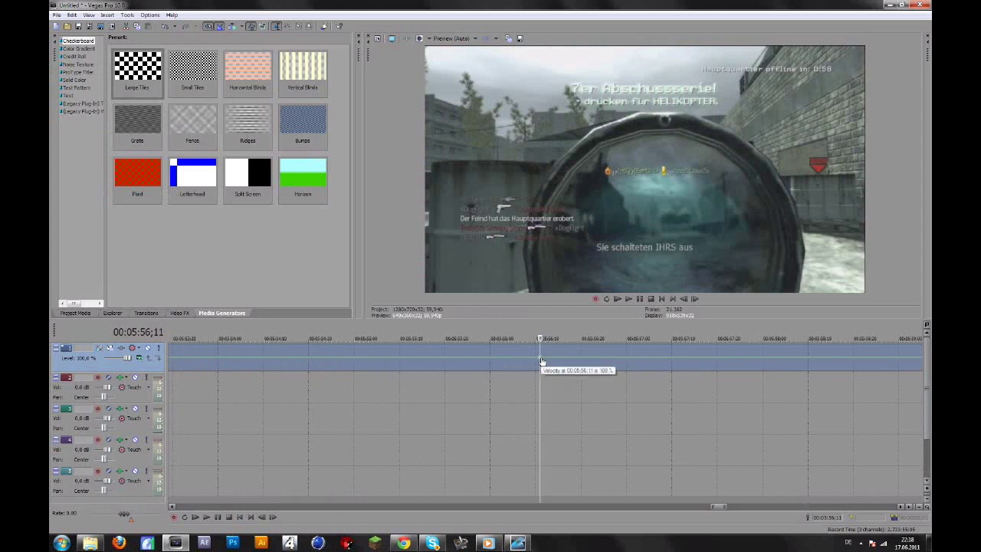
Add a second velocity envelope point at 00:05:57;07 and lower it so the clip slows down from the first point
left_click(663, 361)
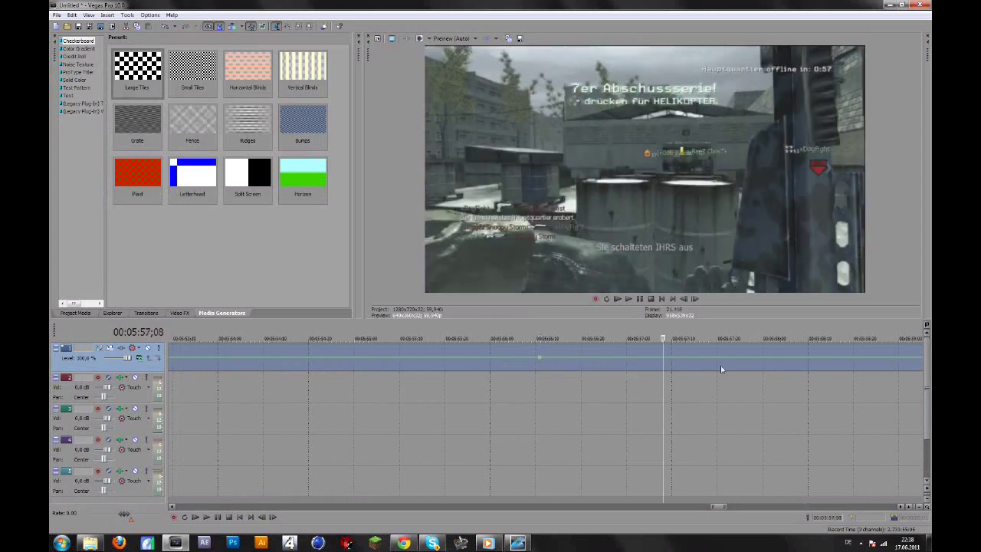
left_click(639, 367)
left_click(629, 367)
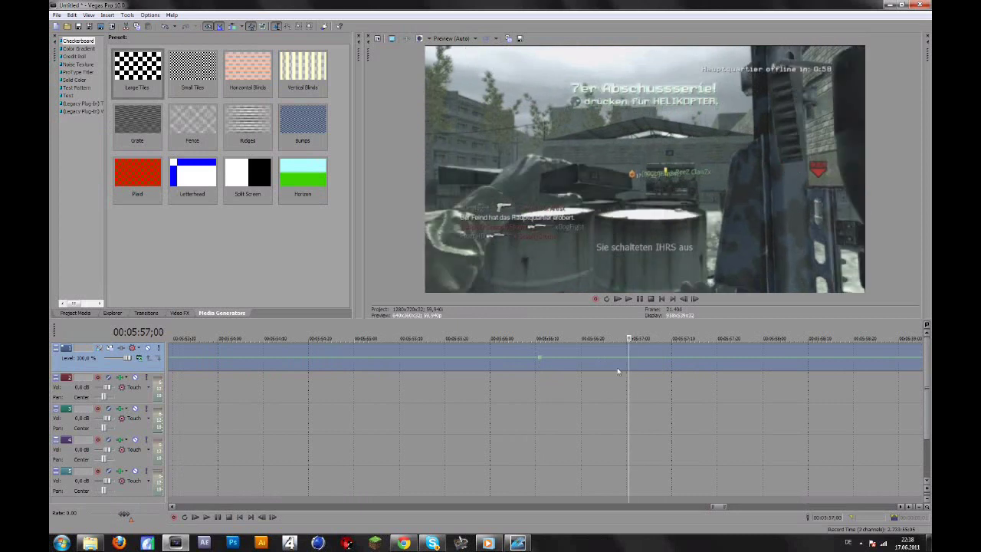
left_click(661, 368)
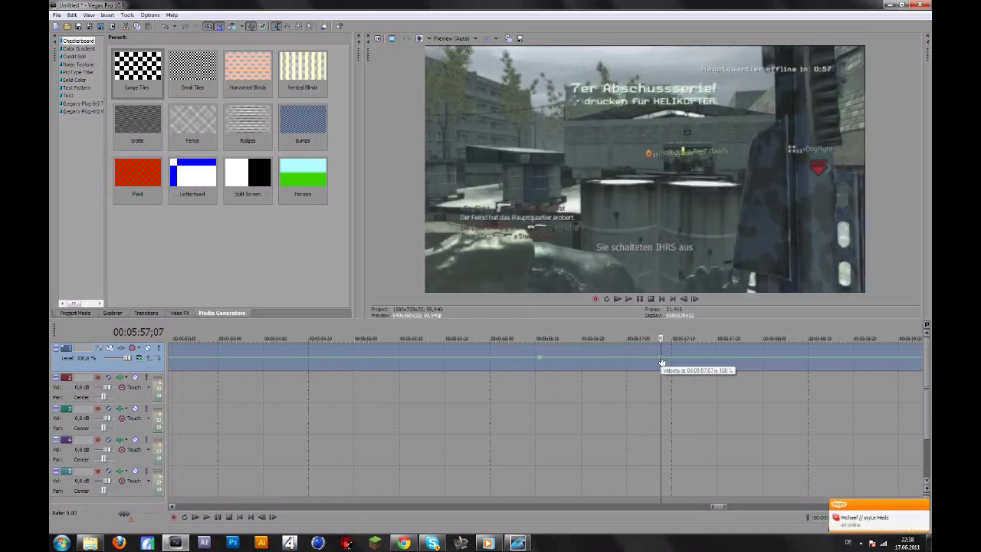
double_click(661, 360)
left_click_drag(660, 360, 661, 364)
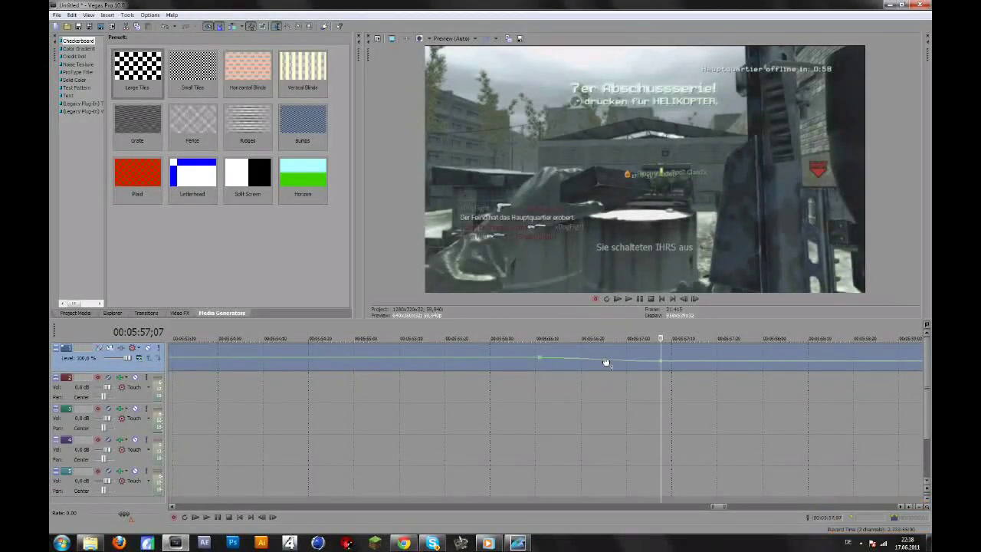
Build a dynamic RAM preview from about 00:05:55;08 to the clip's end and play back the slowed section
scroll(606, 359, "down", 3)
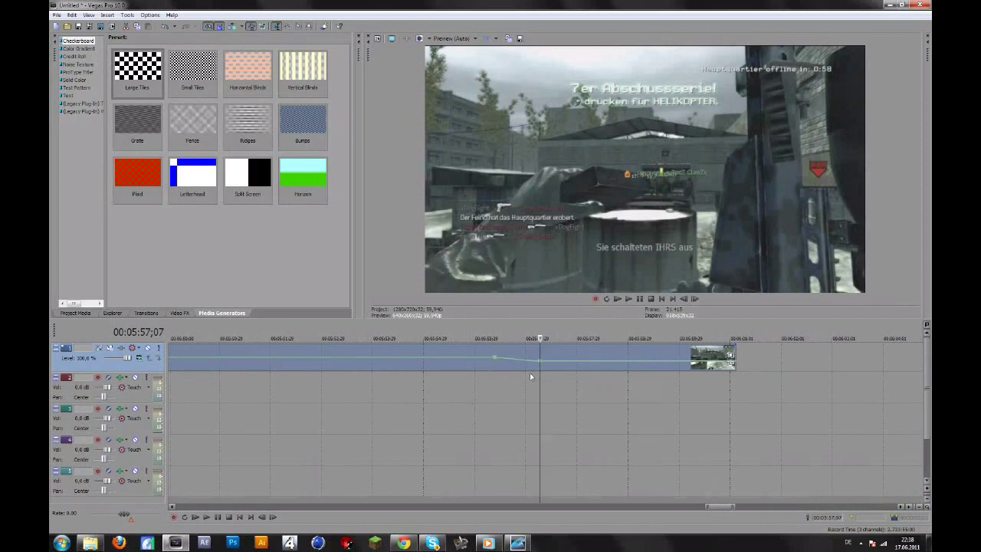
left_click_drag(540, 365, 541, 367)
left_click(541, 374)
double_click(541, 370)
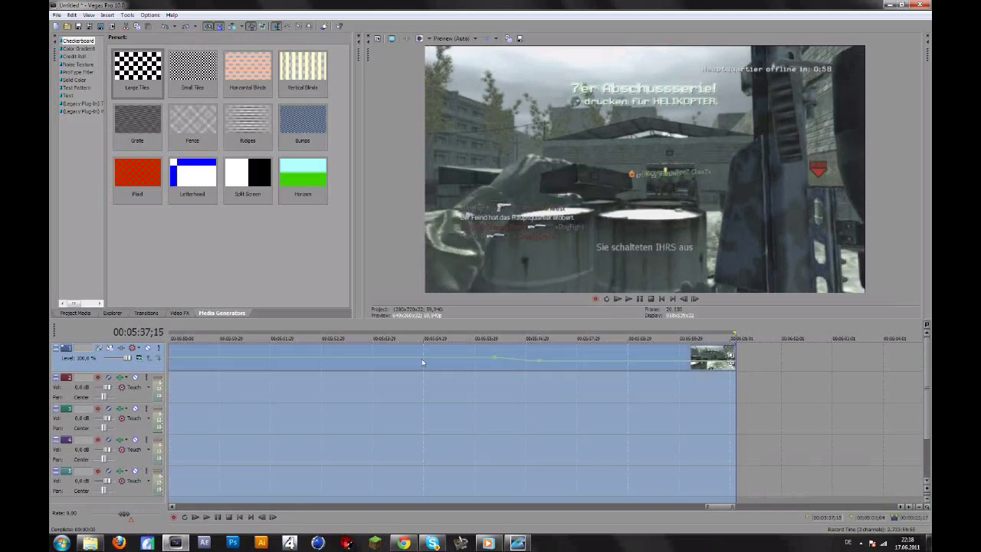
scroll(421, 359, "down", 3)
left_click_drag(541, 336, 803, 331)
left_click(130, 14)
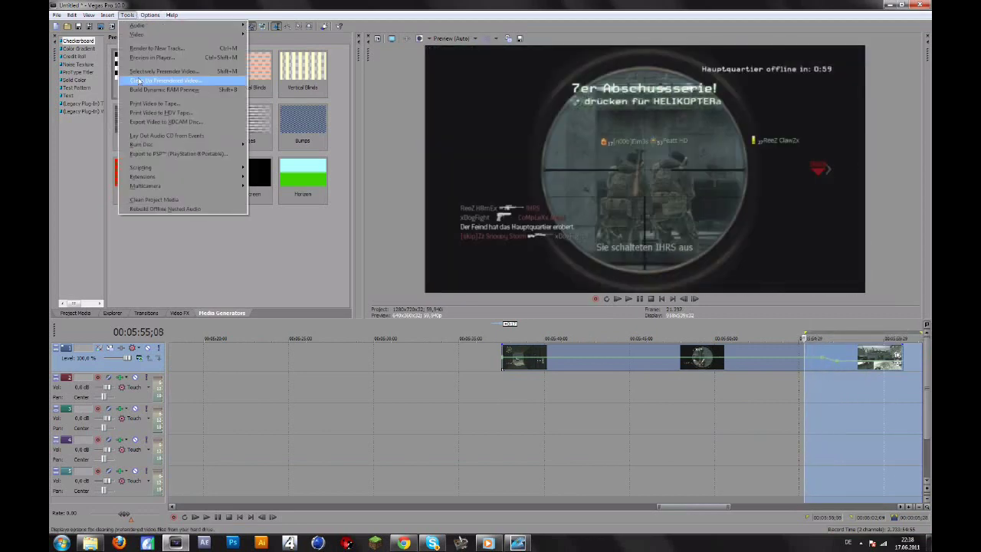
left_click(146, 90)
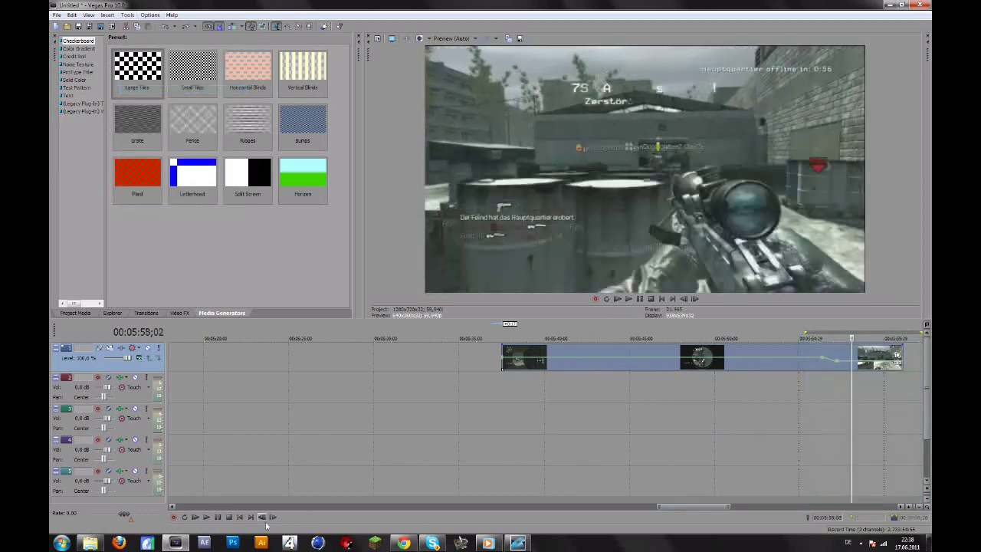
left_click(208, 518)
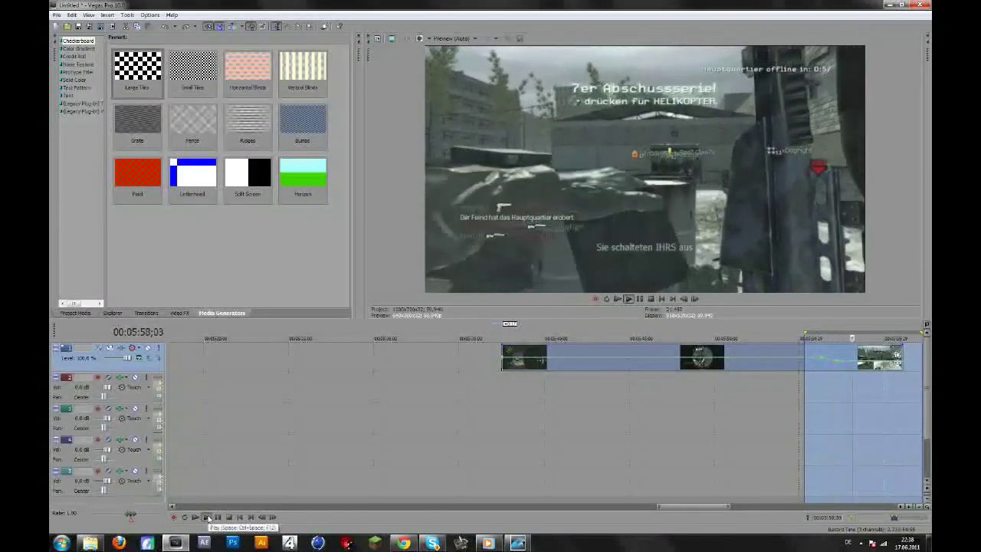
left_click(218, 519)
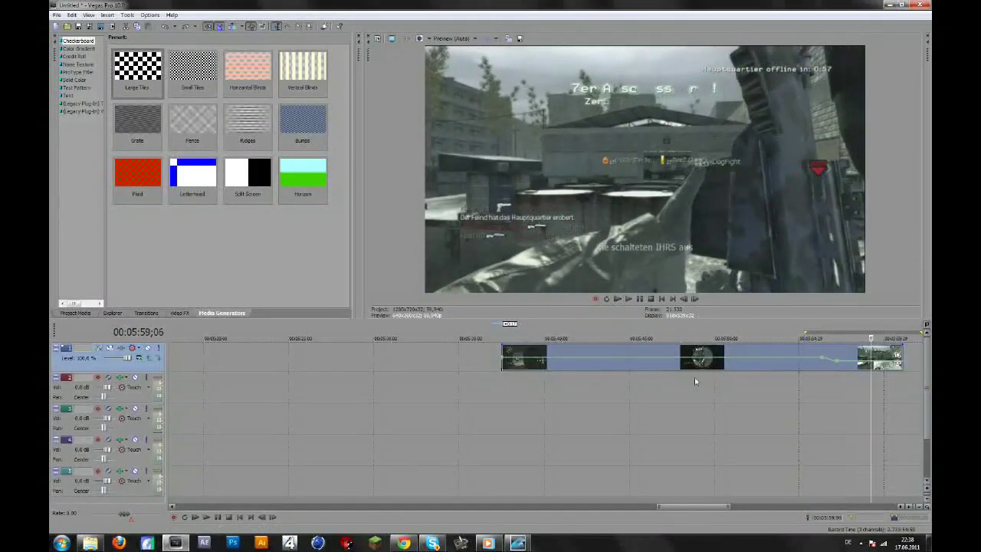
Delete the test clip with the velocity envelope and return to 00:00:05;00 in the opening section of the timeline
left_click(794, 371)
left_click(819, 368)
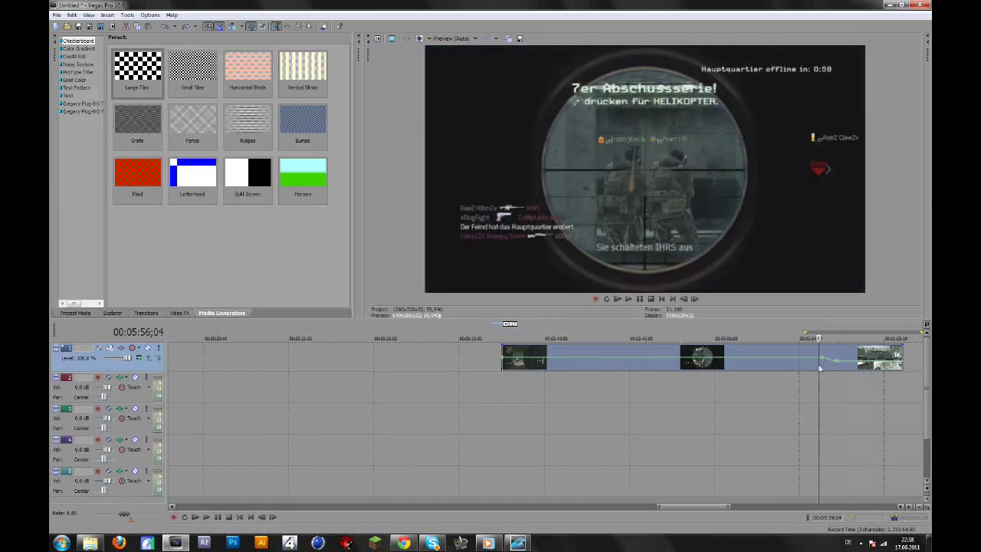
key("Delete")
scroll(671, 380, "down", 2)
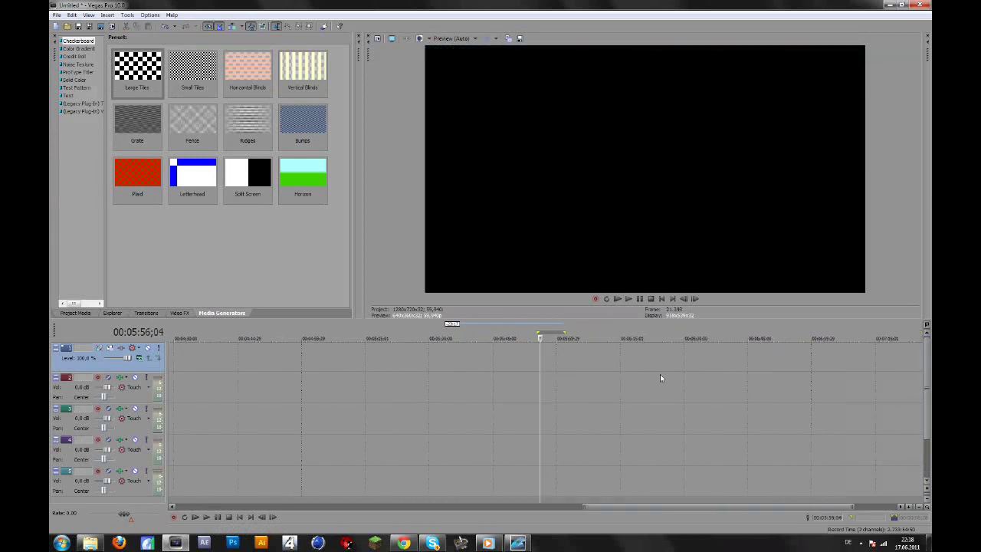
key("ctrl+z")
left_click(178, 370)
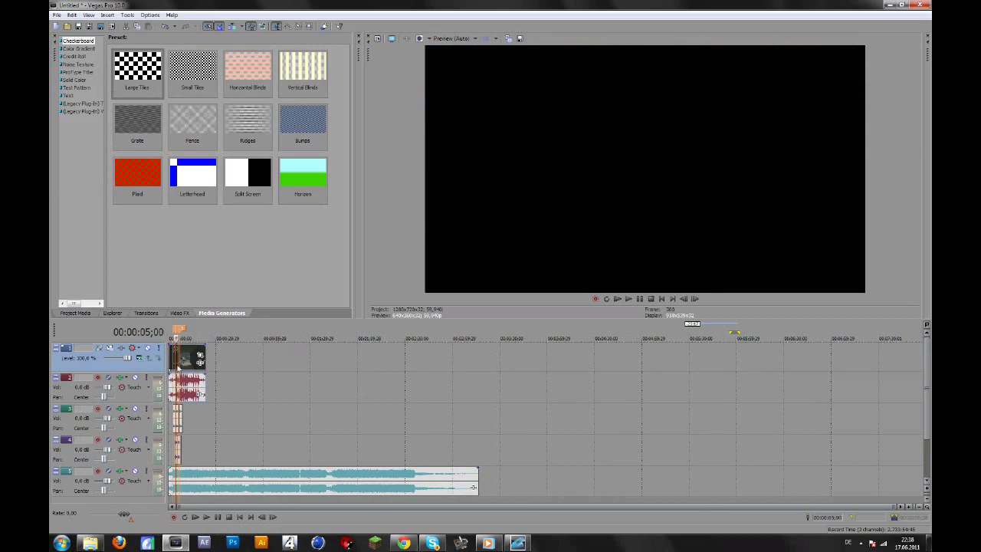
Move the gameplay clip aside to about 00:00:12, detach its audio from the video, and delete the audio on track 2
scroll(212, 383, "up", 8)
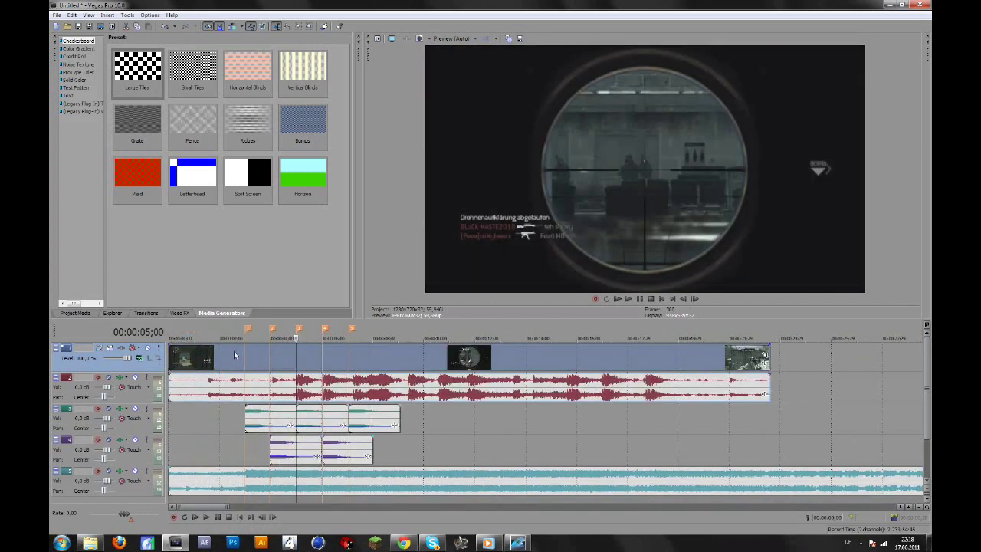
left_click(265, 358)
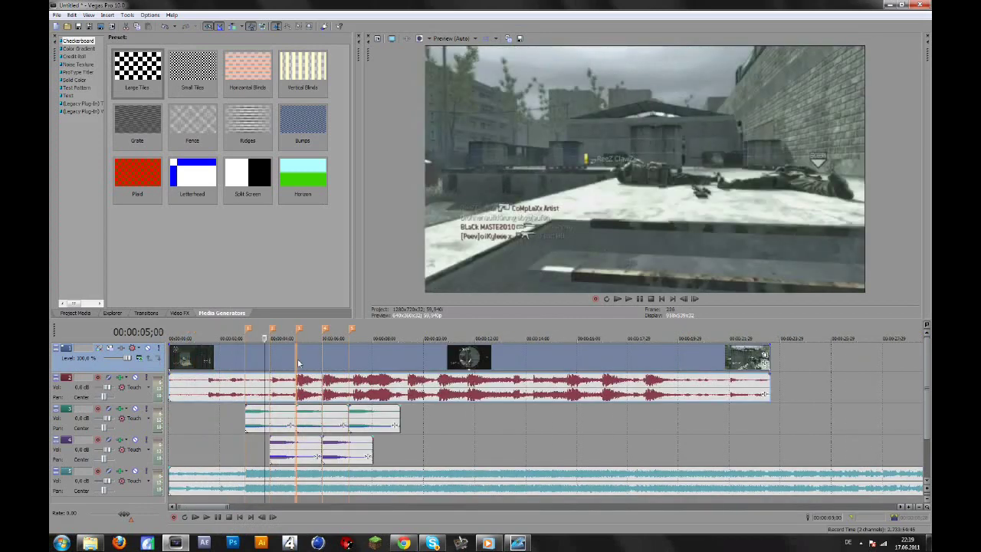
left_click(296, 360)
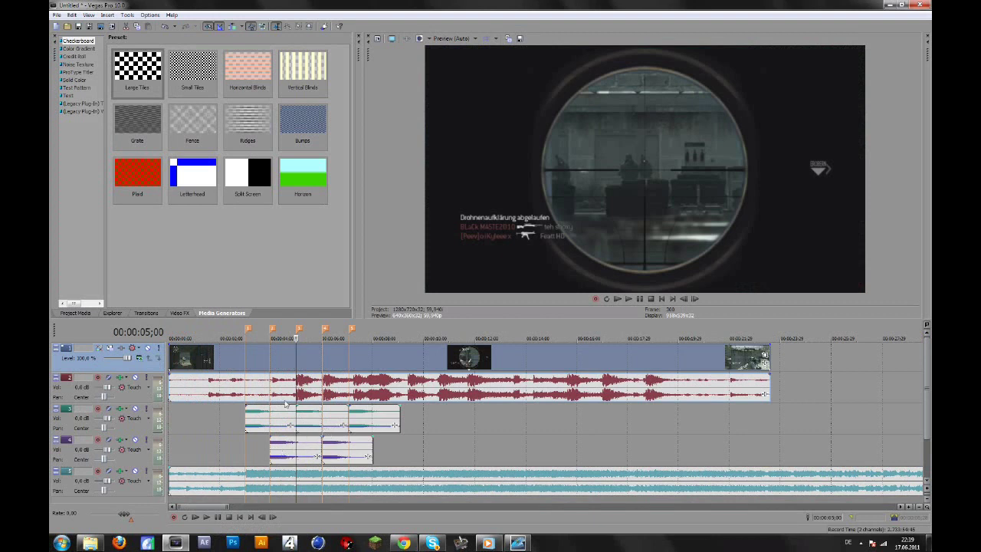
left_click_drag(277, 359, 590, 370)
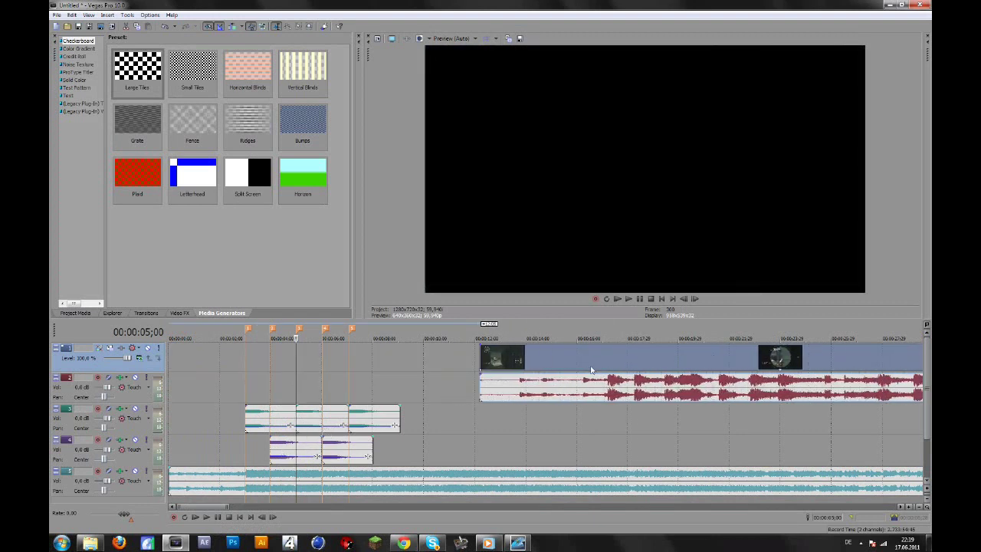
left_click(634, 382)
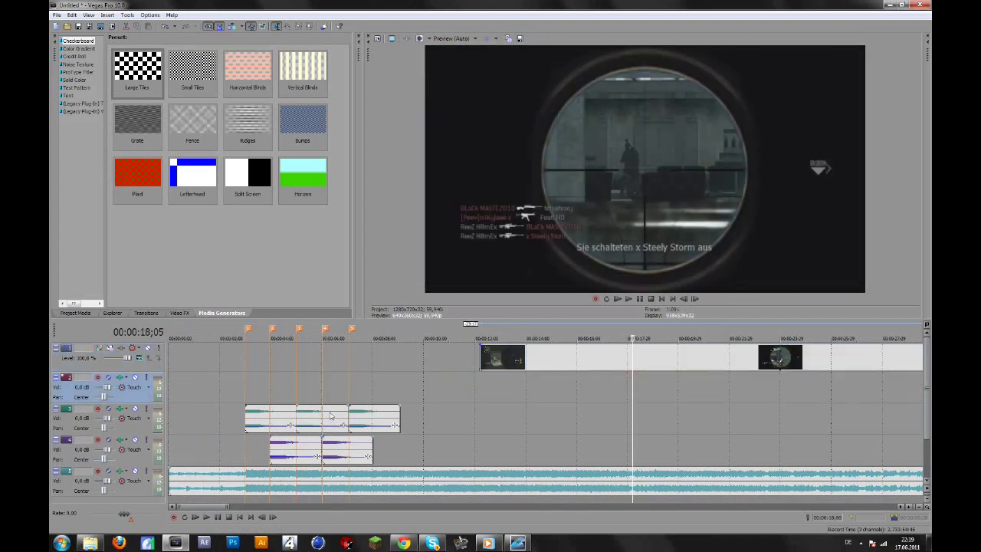
Move the remaining video clip back to the very start of the timeline
left_click(260, 425)
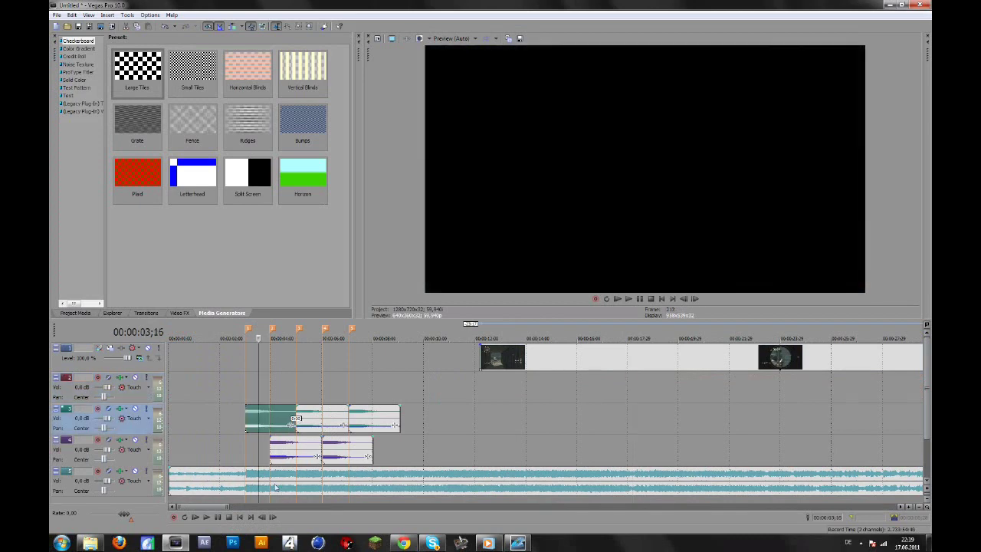
left_click_drag(492, 367, 377, 368)
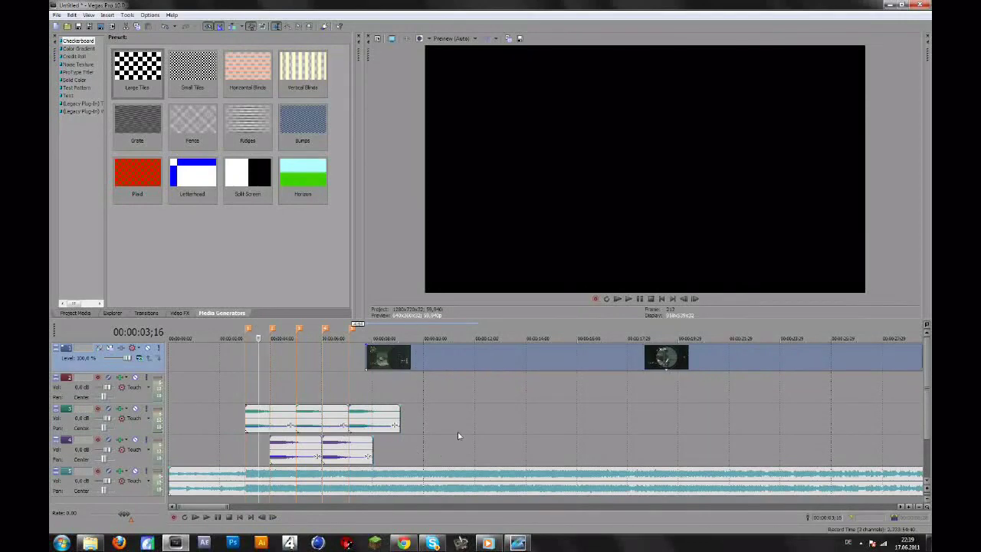
left_click_drag(396, 347, 218, 361)
Play the clip from the first marker at 00:00:03;00 to the shot and split it at 00:00:05;01
left_click(247, 361)
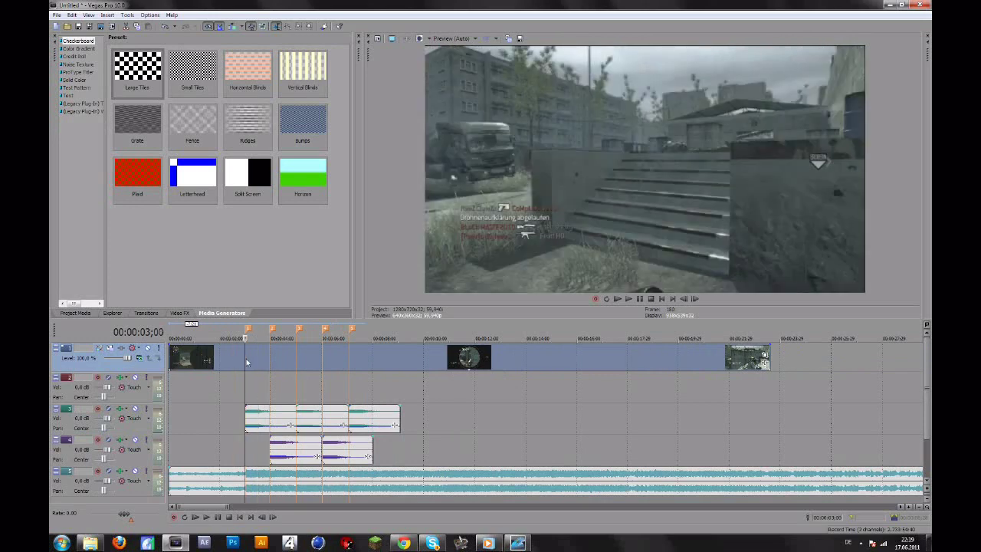
key("space")
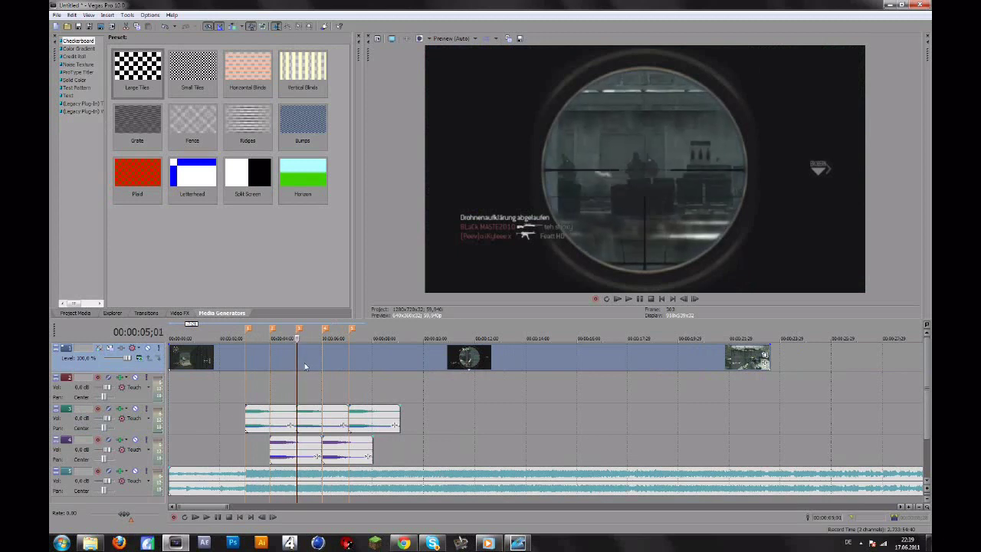
scroll(305, 366, "up", 4)
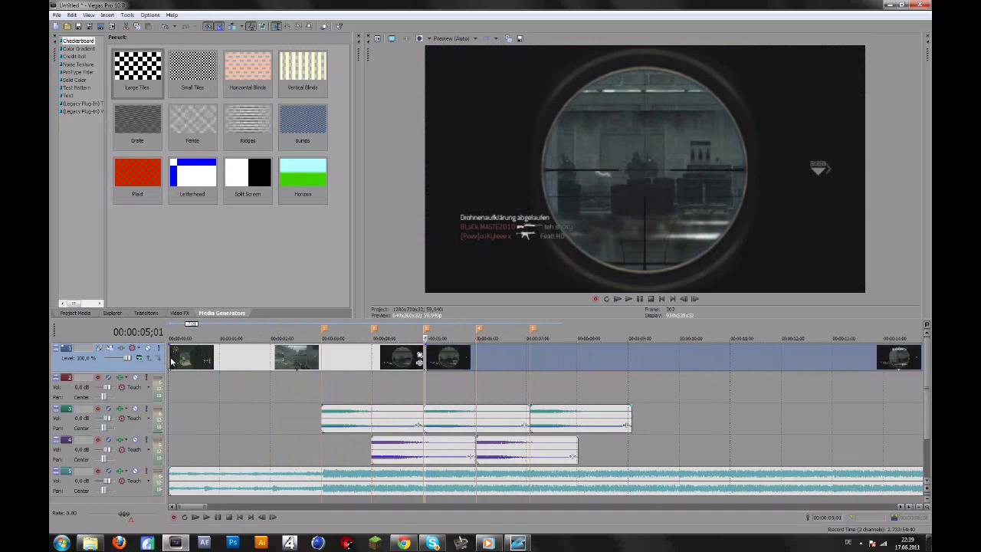
Trim the start of the first piece and move the second piece so it begins at the first marker, 00:00:03;00
left_click_drag(169, 360, 241, 360)
left_click_drag(454, 363, 353, 358)
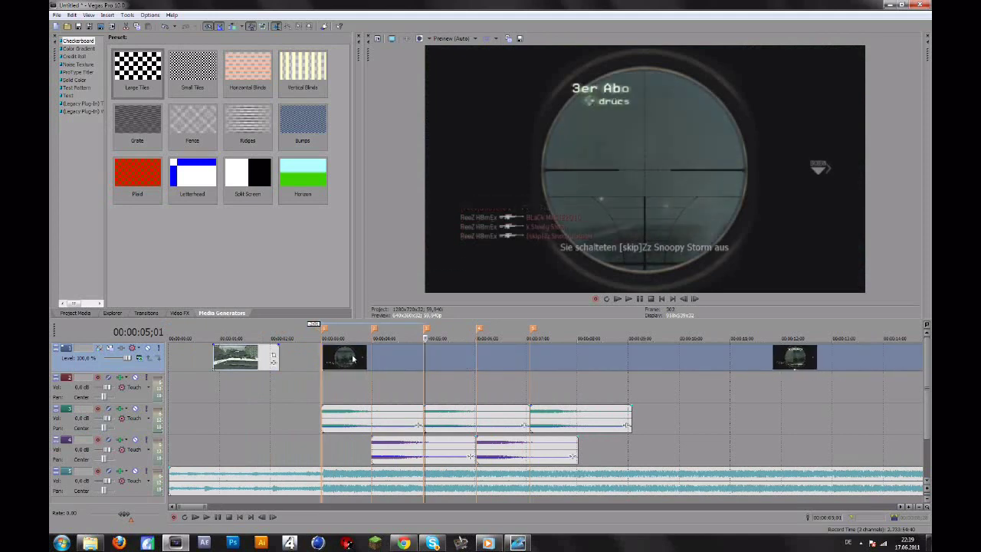
left_click(323, 357)
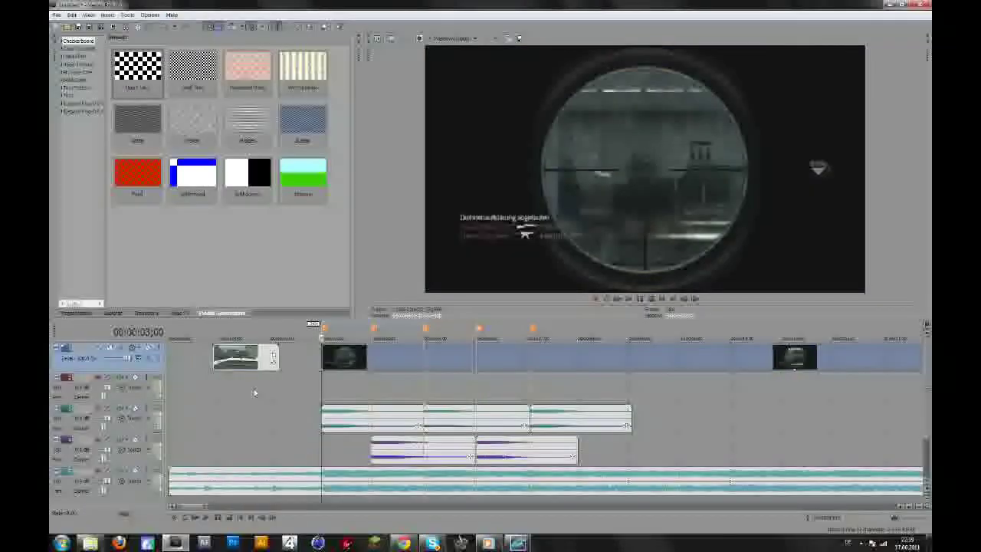
scroll(265, 381, "up", 1)
scroll(266, 379, "up", 2)
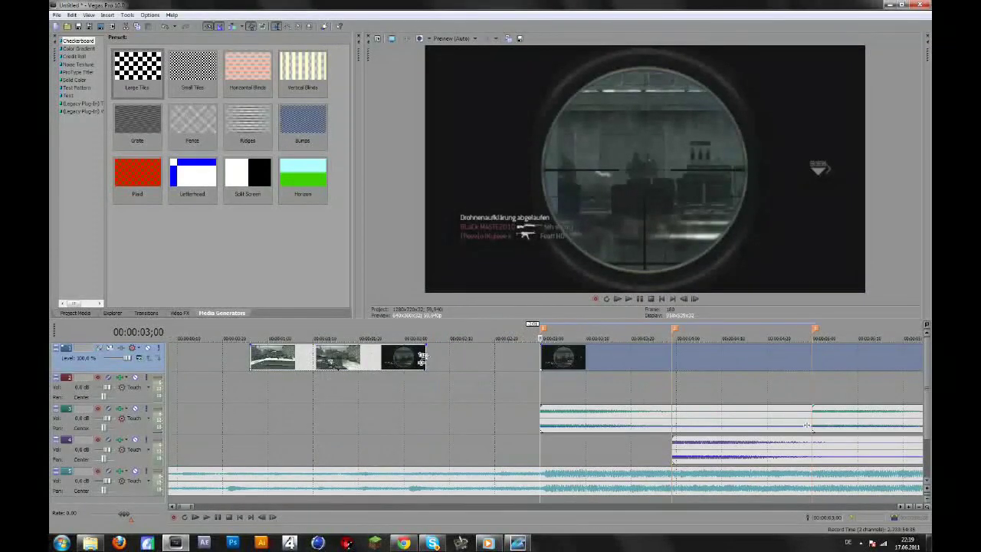
Try to extend the first piece's end to the first marker at 00:00:03;00, and undo the extension
left_click_drag(422, 357, 536, 360)
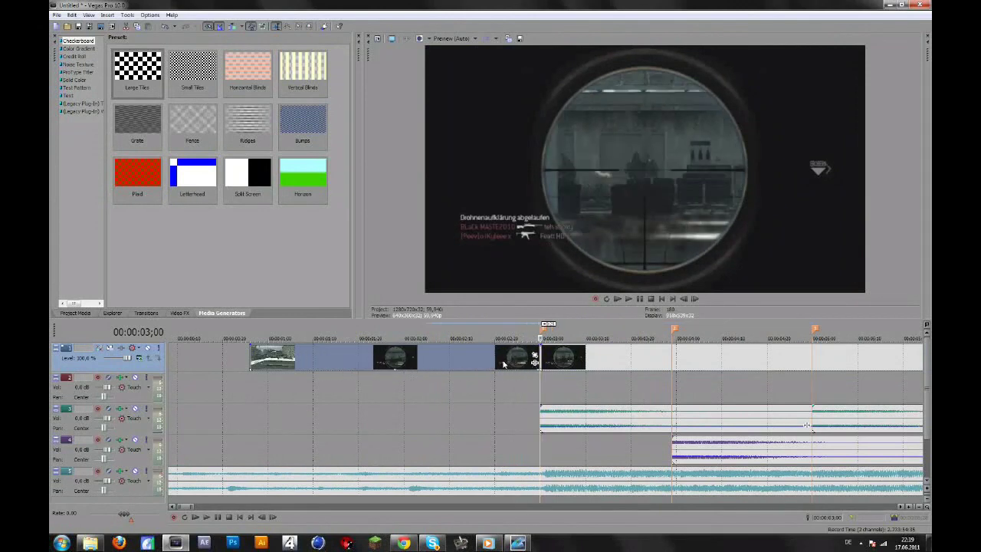
key("Left")
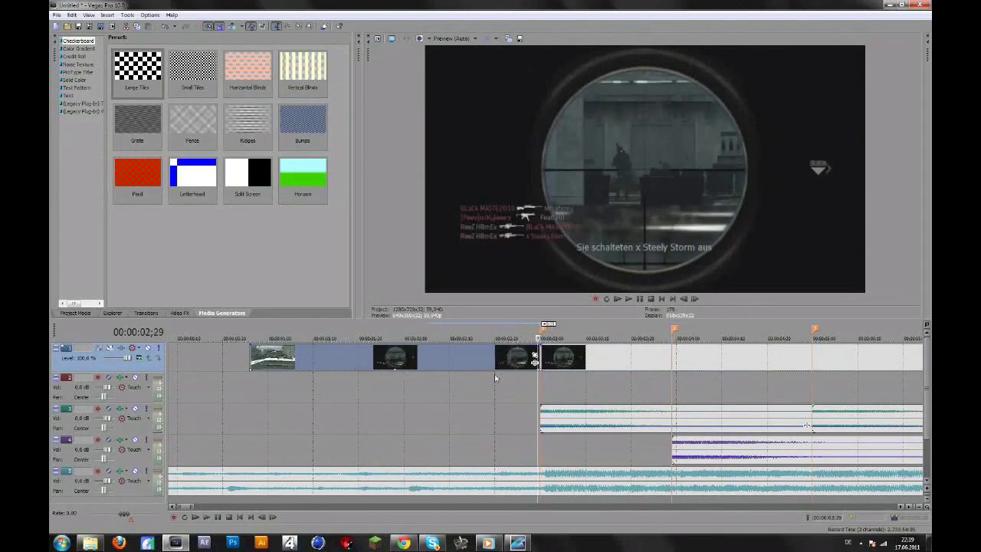
key("ctrl+z")
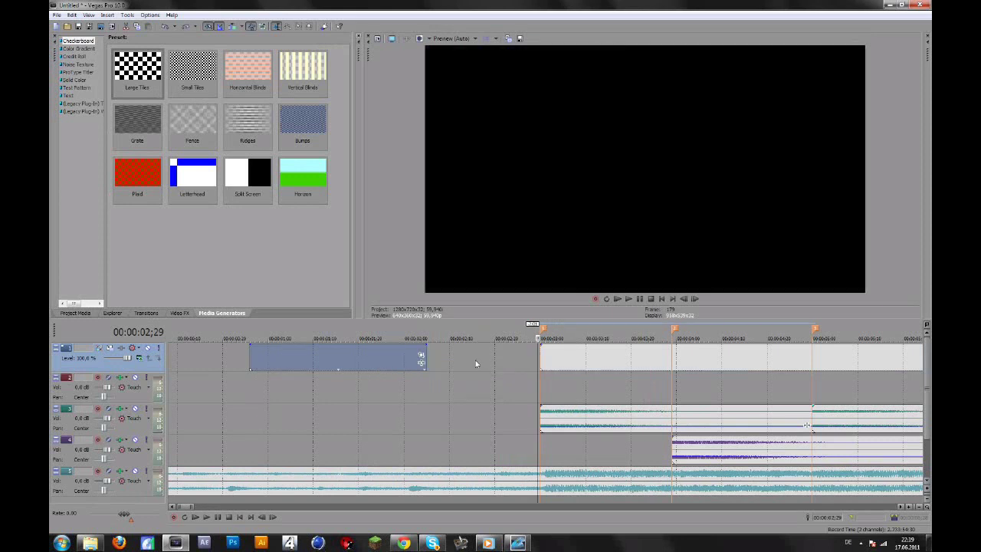
key("ctrl+z")
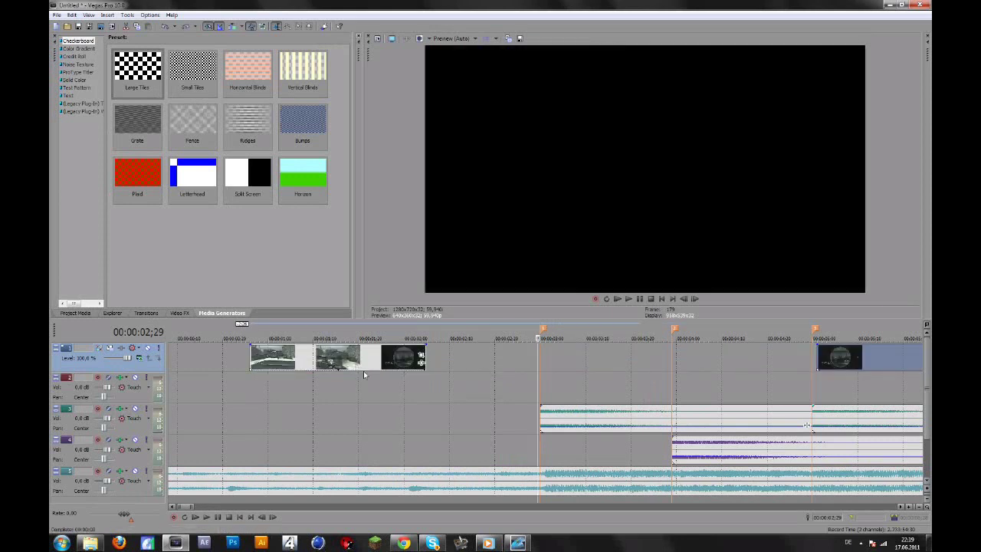
key("ctrl+shift+z")
Move the first piece so it ends at the first marker, 00:00:03;00, and extend its start back to about 00:00:00;20
left_click_drag(358, 366, 489, 352)
key("Right")
key("Right")
key("Right")
key("Right")
key("Right")
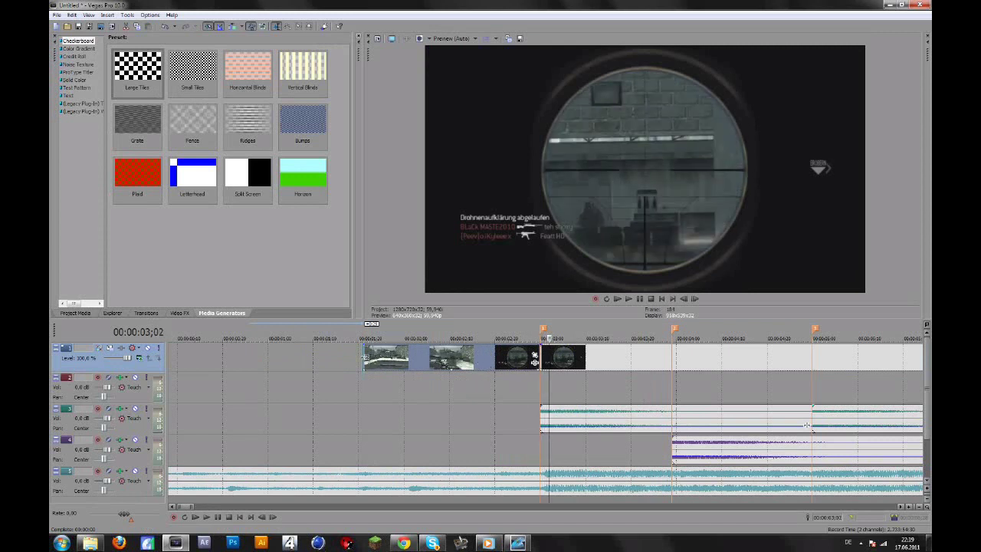
left_click_drag(365, 357, 218, 356)
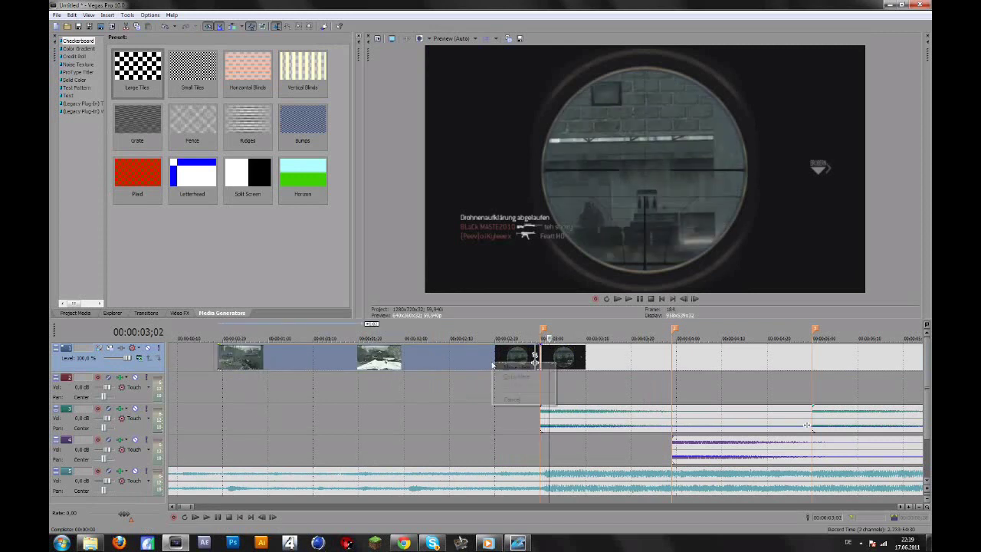
Insert a velocity envelope on the first piece of the gameplay clip
right_click(470, 351)
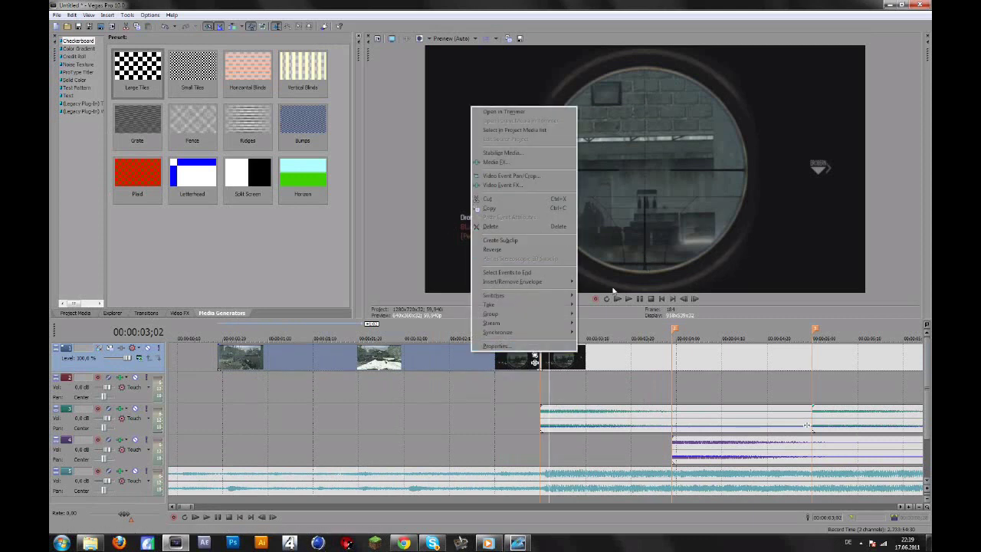
left_click(452, 368)
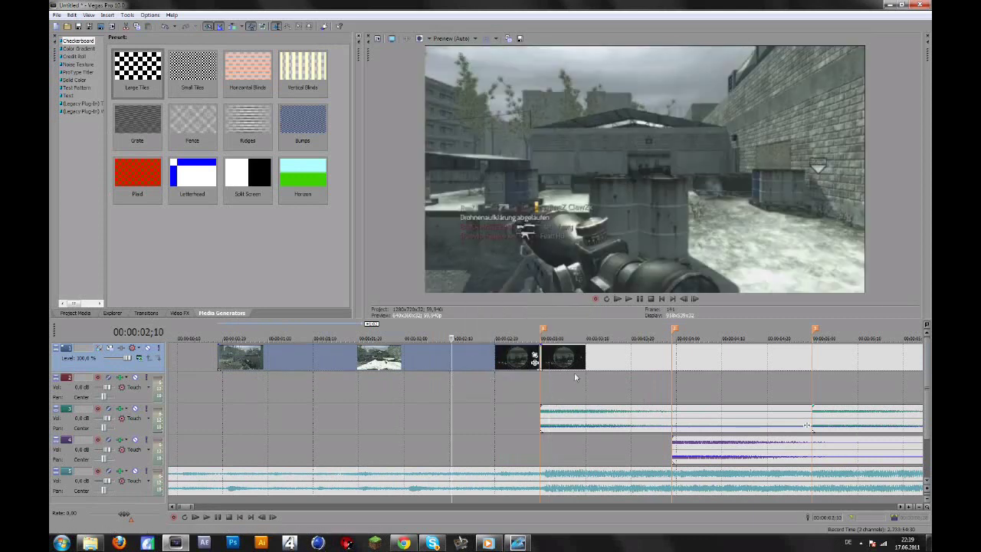
left_click(512, 367)
left_click(524, 365)
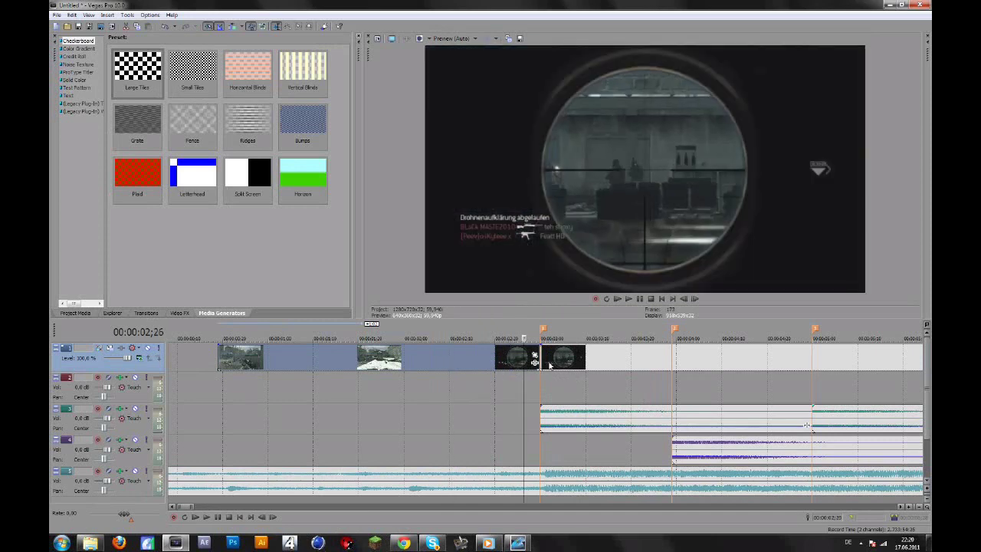
left_click(541, 364)
left_click(521, 364)
right_click(520, 363)
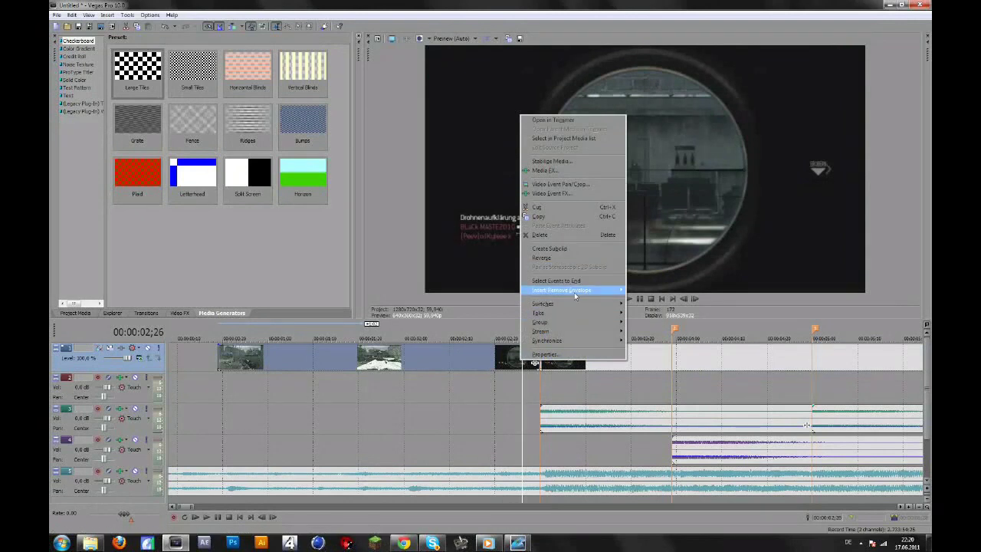
mouse_move(579, 296)
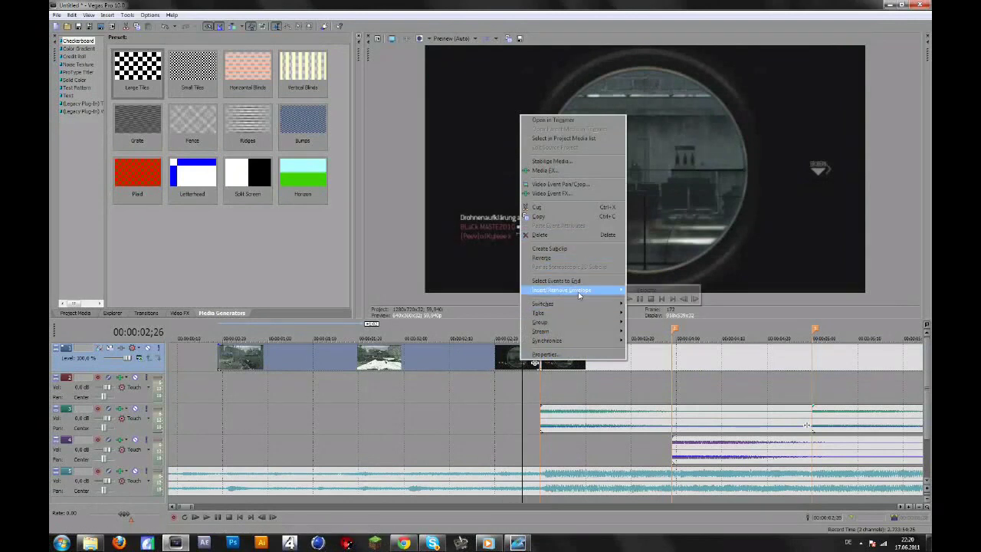
left_click(645, 291)
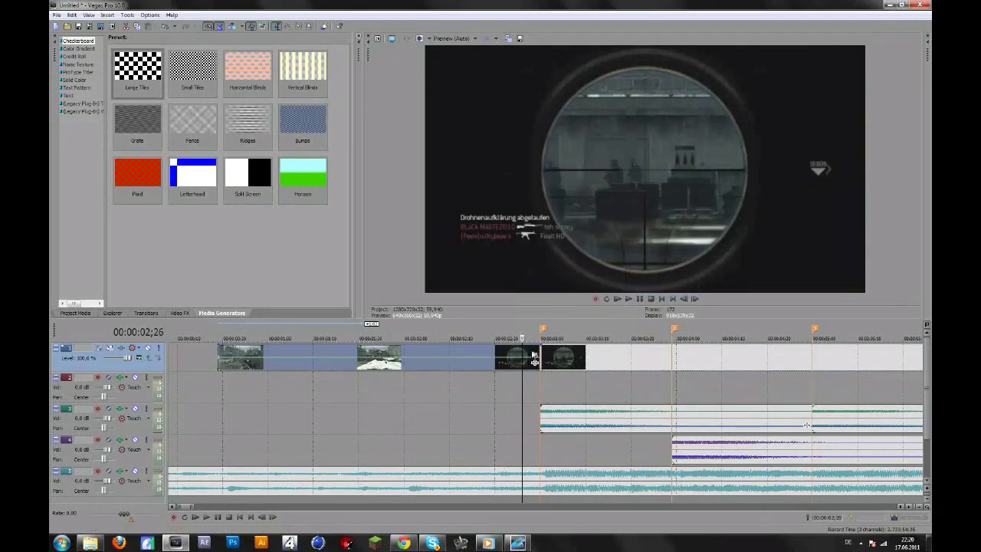
Add velocity points at 00:00:02;27 and 00:00:02;29 on the first piece and raise the latter so the clip speeds up just before the cut
left_click(531, 351)
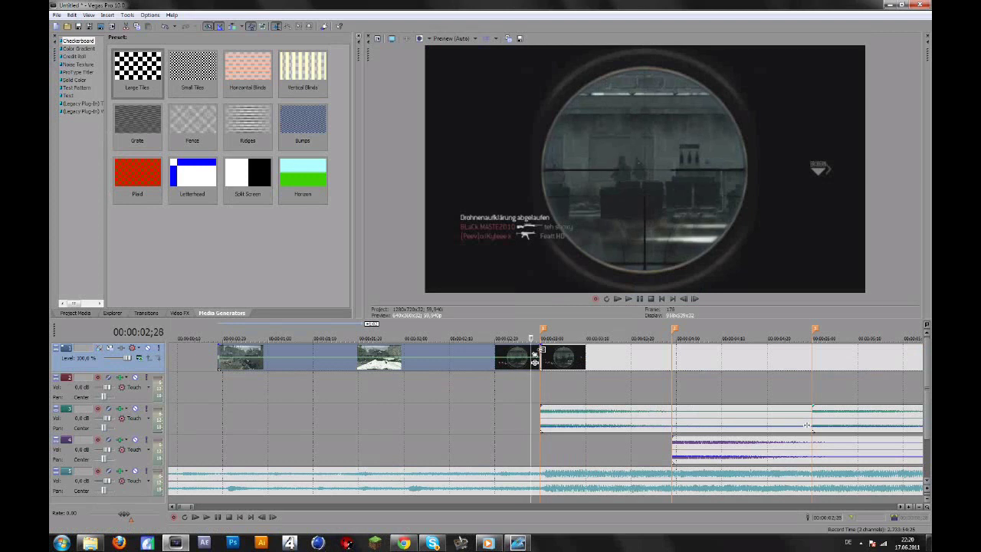
left_click(546, 362)
left_click(528, 355)
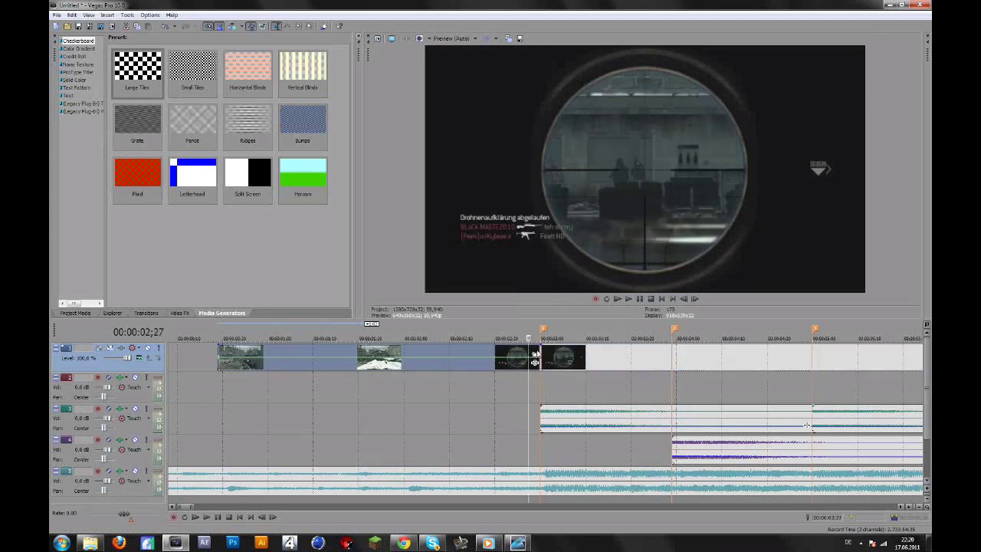
scroll(534, 360, "up", 5)
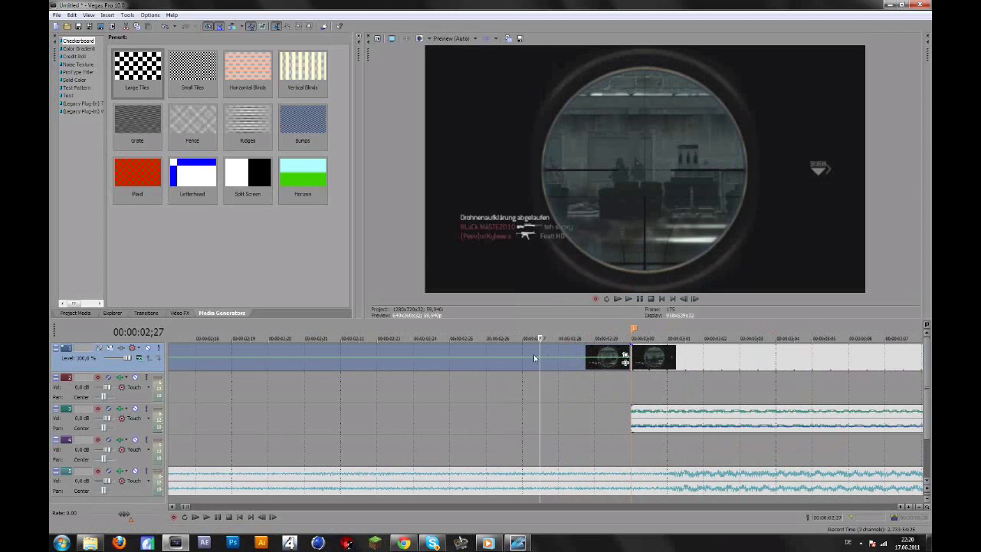
left_click(624, 359)
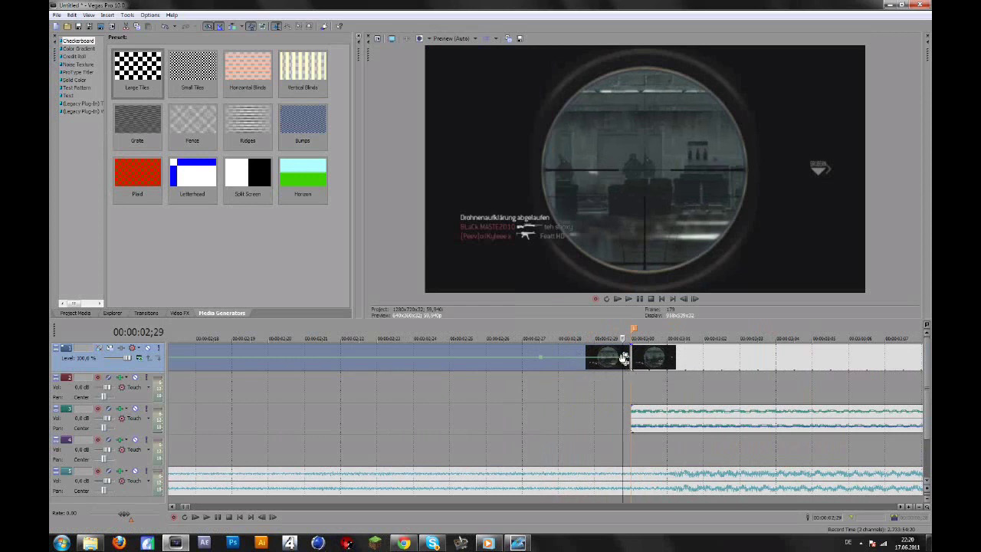
left_click_drag(623, 357, 622, 353)
Insert a velocity envelope on the second piece and lower its velocity slightly from the first marker at 00:00:03;00
left_click(649, 357)
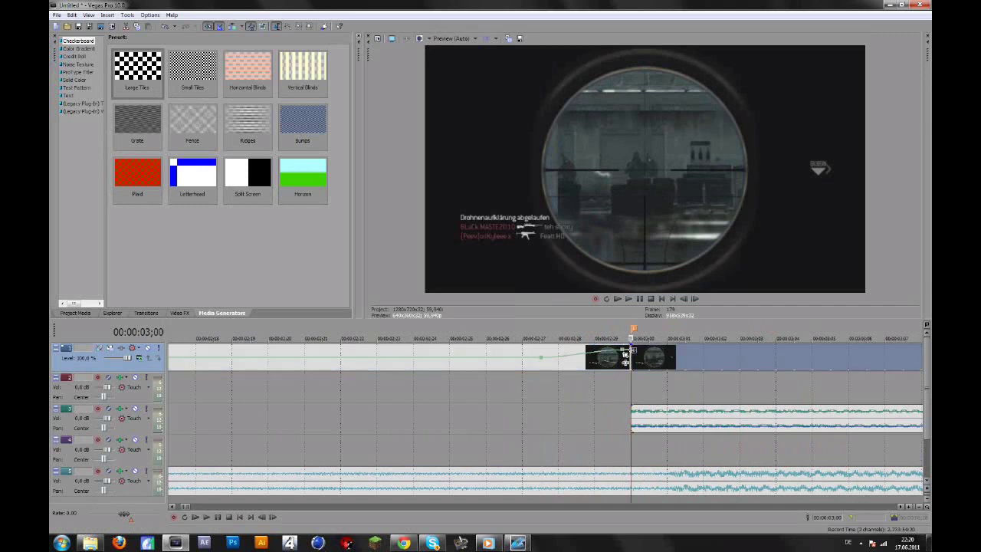
right_click(686, 361)
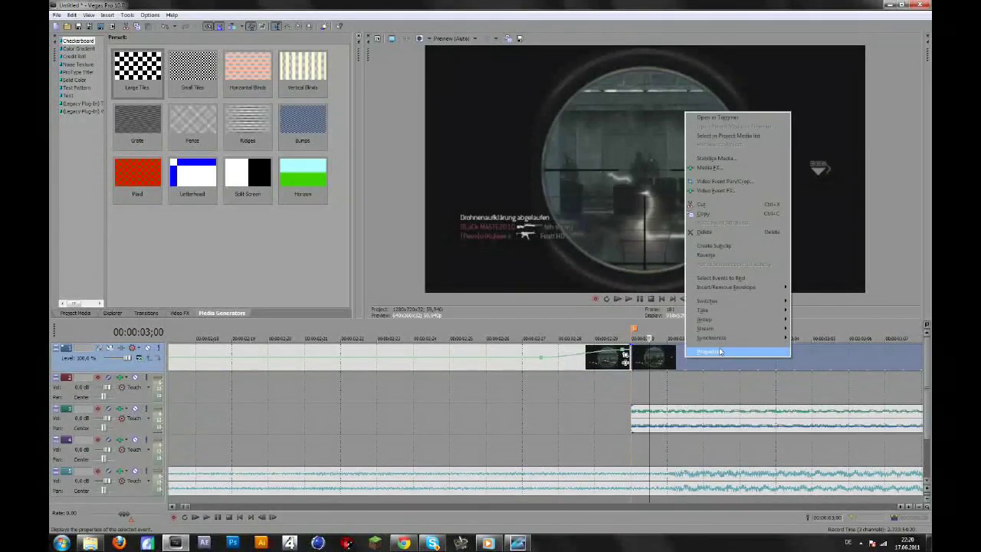
left_click(732, 352)
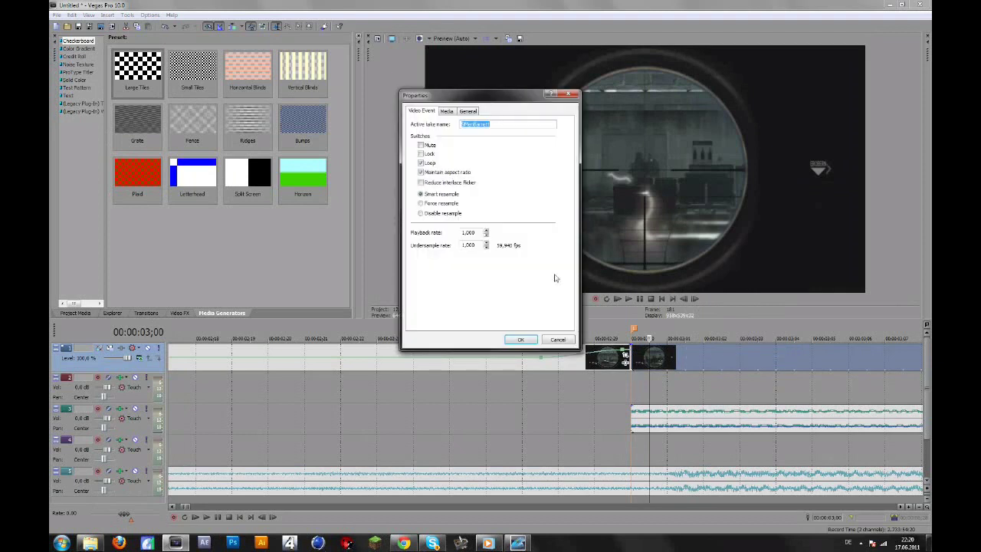
left_click(556, 339)
right_click(659, 357)
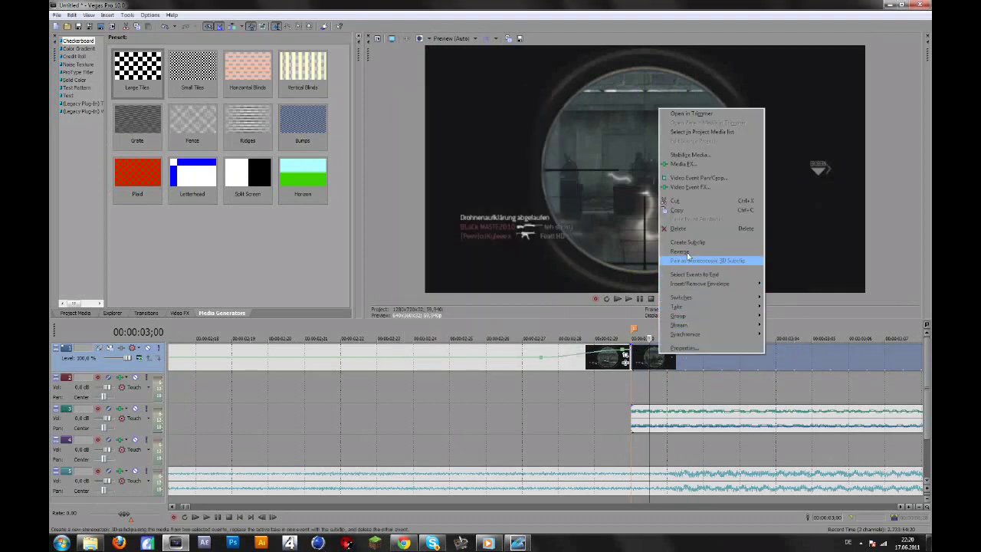
mouse_move(713, 282)
left_click(800, 282)
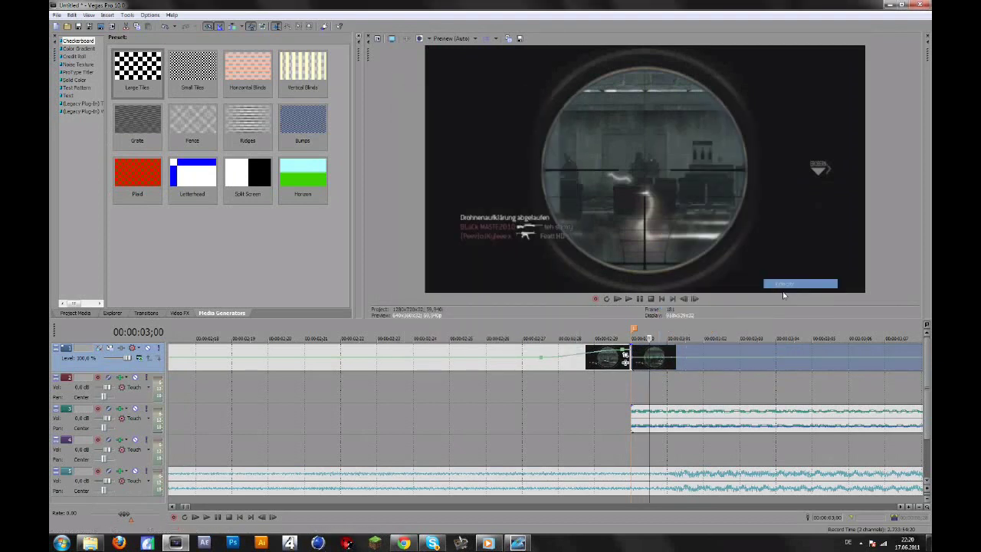
left_click(631, 359)
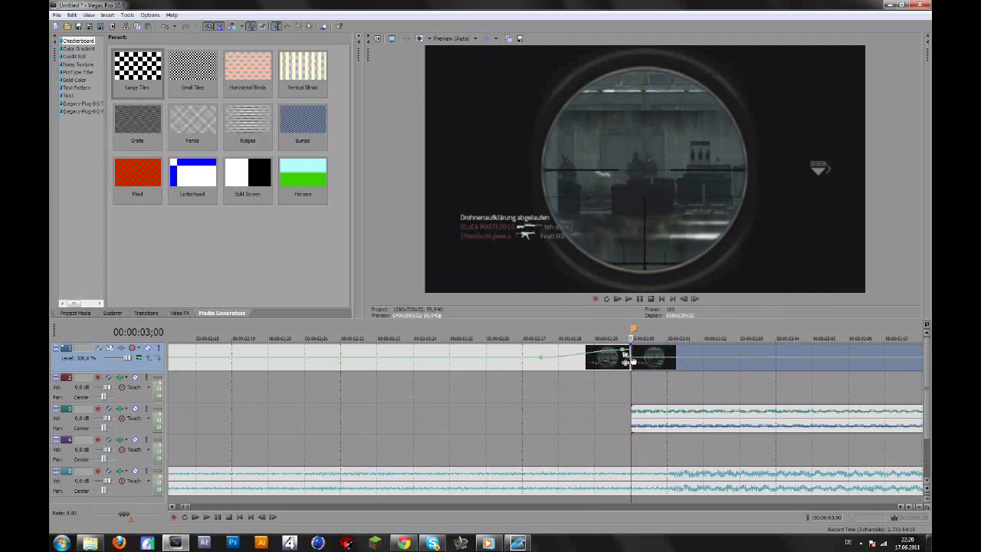
left_click_drag(630, 360, 632, 366)
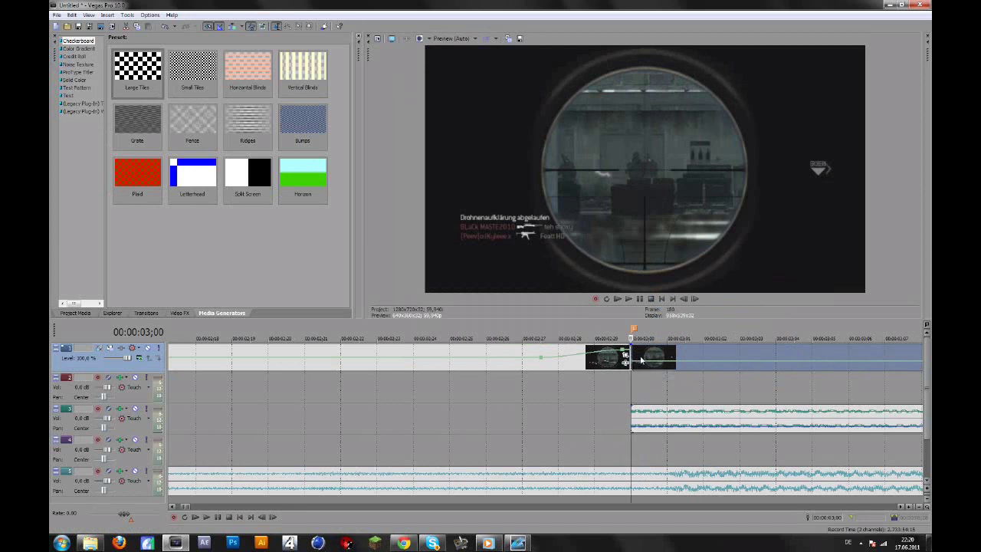
Step through and play the cut at the first marker, and review the second piece up to the second marker at 00:00:03;29
left_click(614, 368)
key("Right")
key("Right")
key("Right")
key("Right")
key("Right")
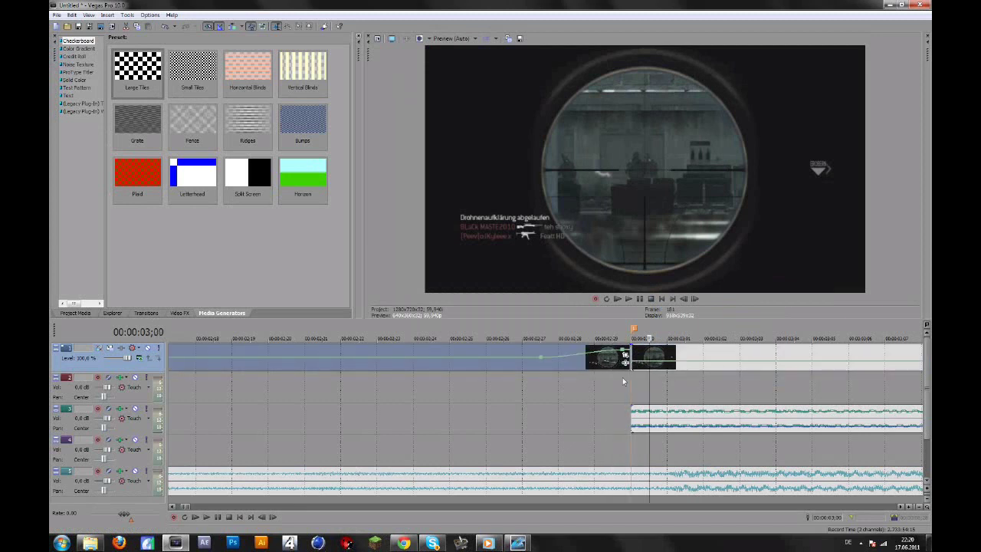
left_click(593, 372)
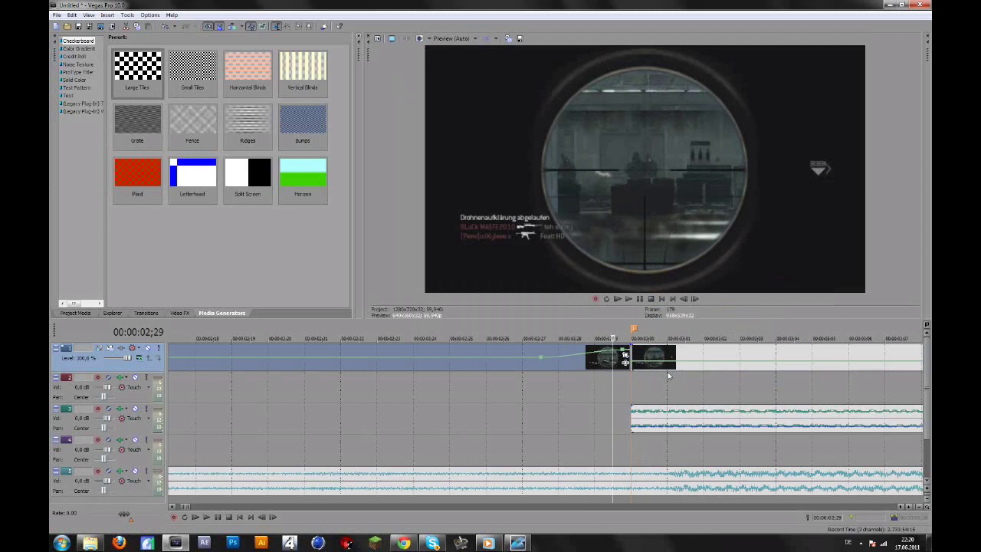
key("space")
scroll(668, 374, "down", 5)
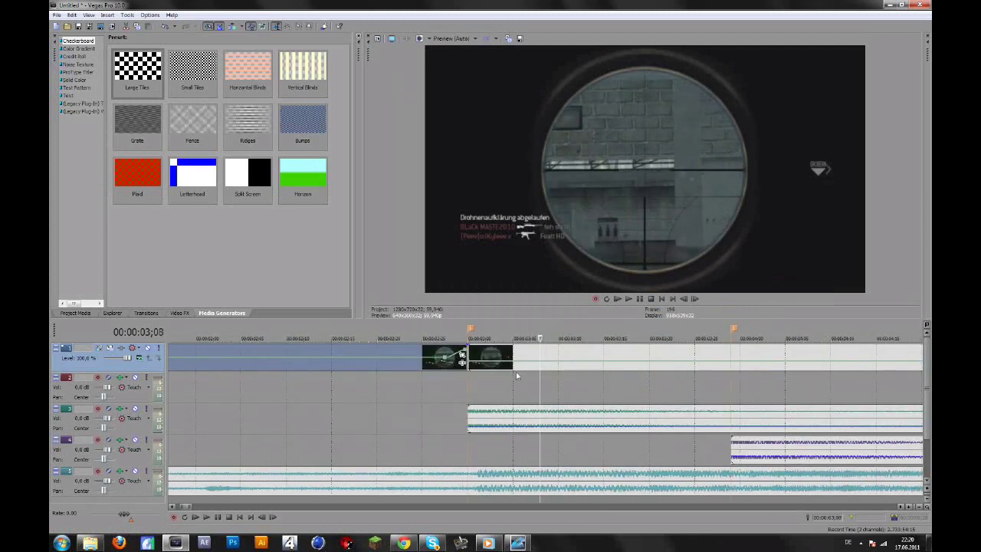
left_click(680, 371)
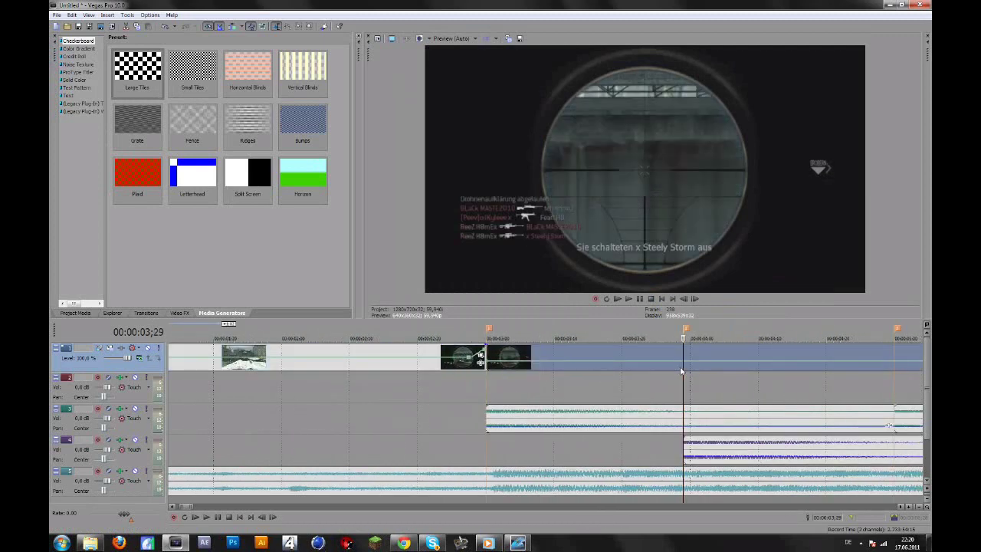
left_click(642, 368)
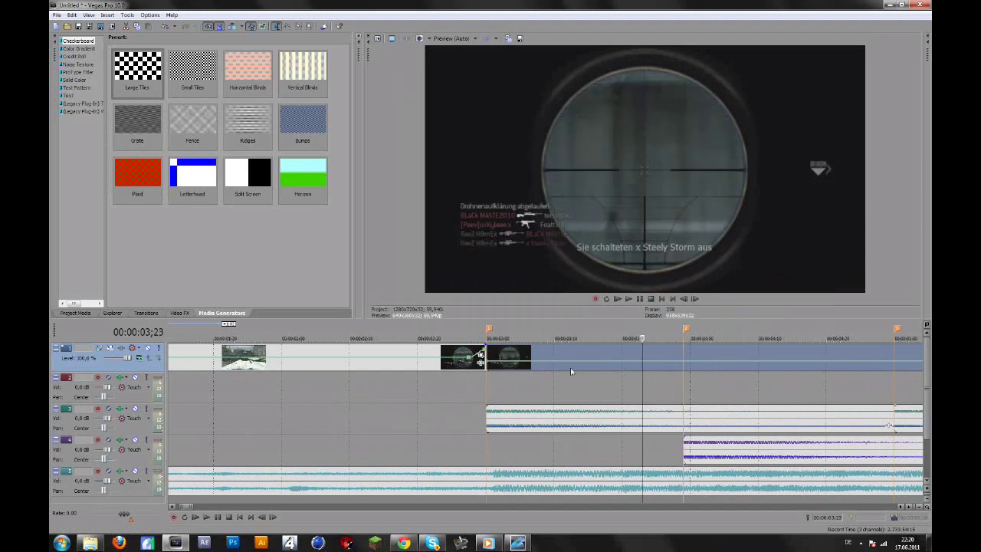
left_click(622, 373)
left_click(663, 372)
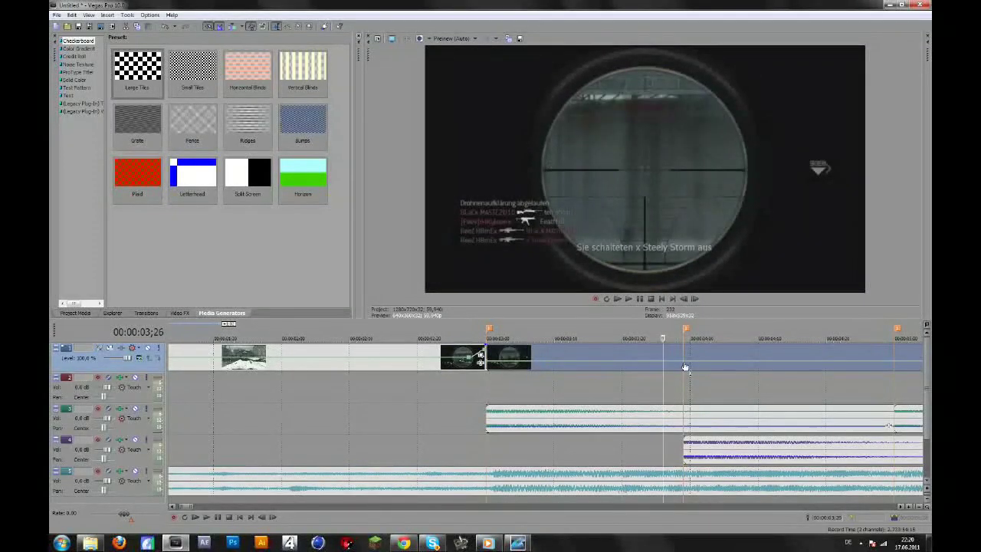
Try to split the second piece at the second marker, 00:00:03;29, and undo the split
scroll(682, 367, "up", 3)
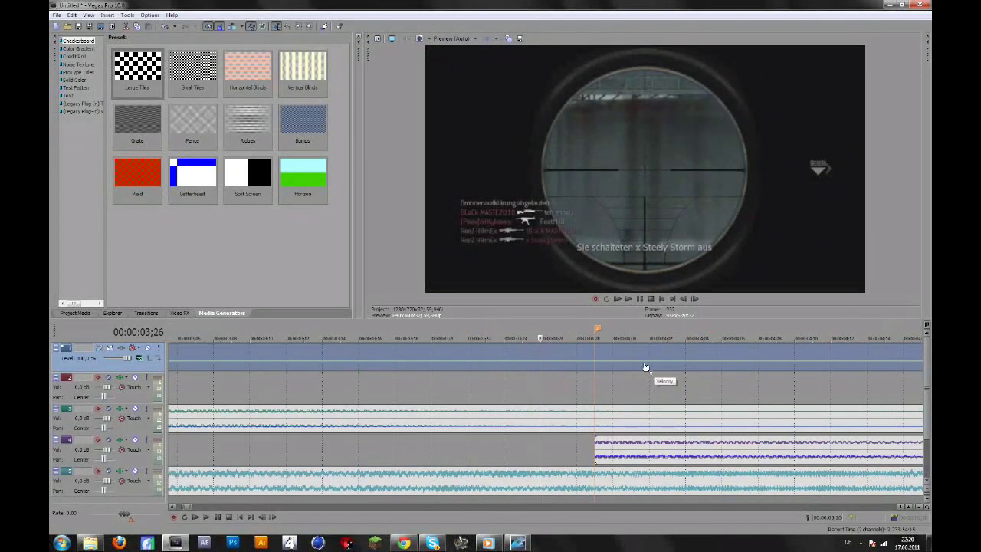
left_click(593, 366)
key("ctrl+v")
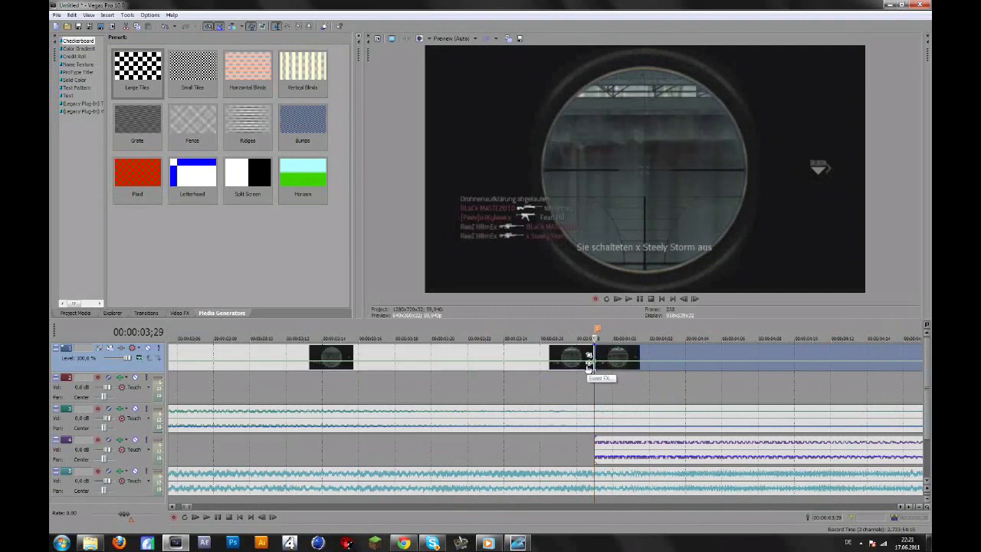
key("Delete")
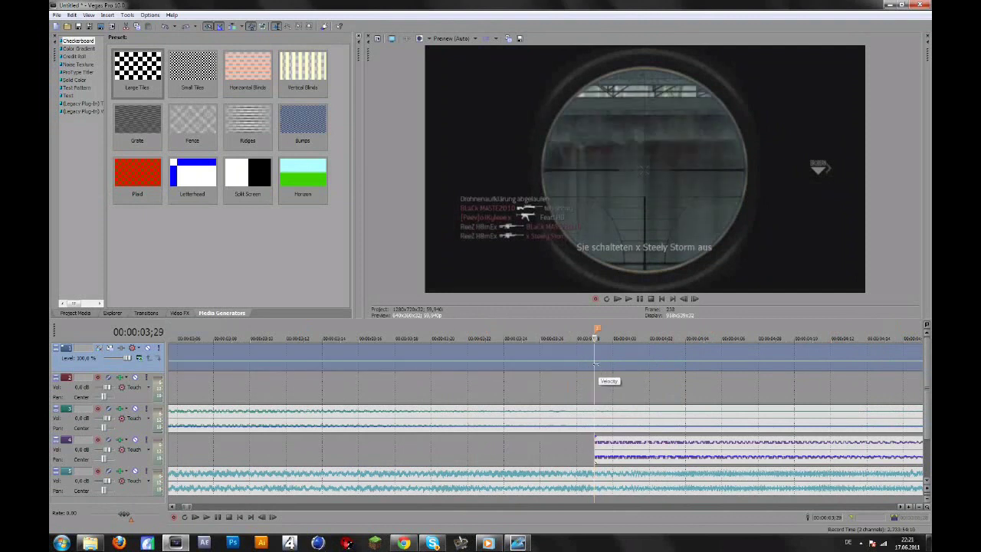
Add a velocity point at 00:00:03;28 on the second piece, just before the second marker, and raise the velocity there
scroll(590, 370, "up", 2)
key("Left")
key("Right")
key("Left")
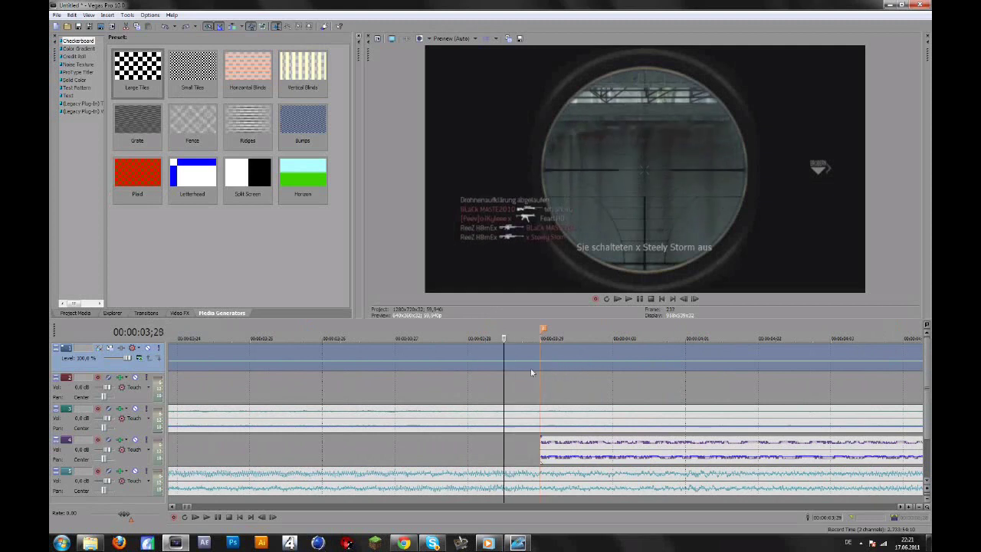
key("Right")
key("Left")
key("Right")
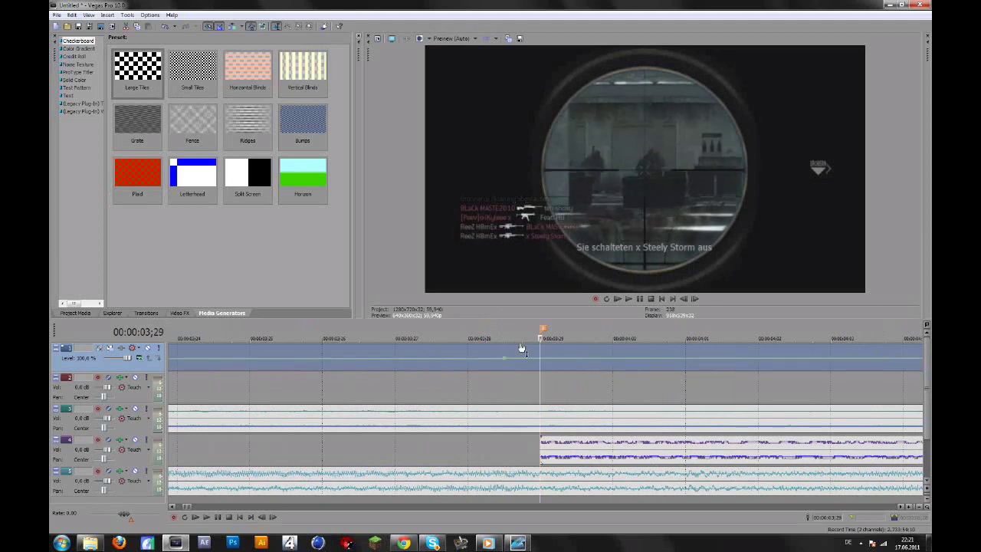
left_click_drag(509, 363, 506, 356)
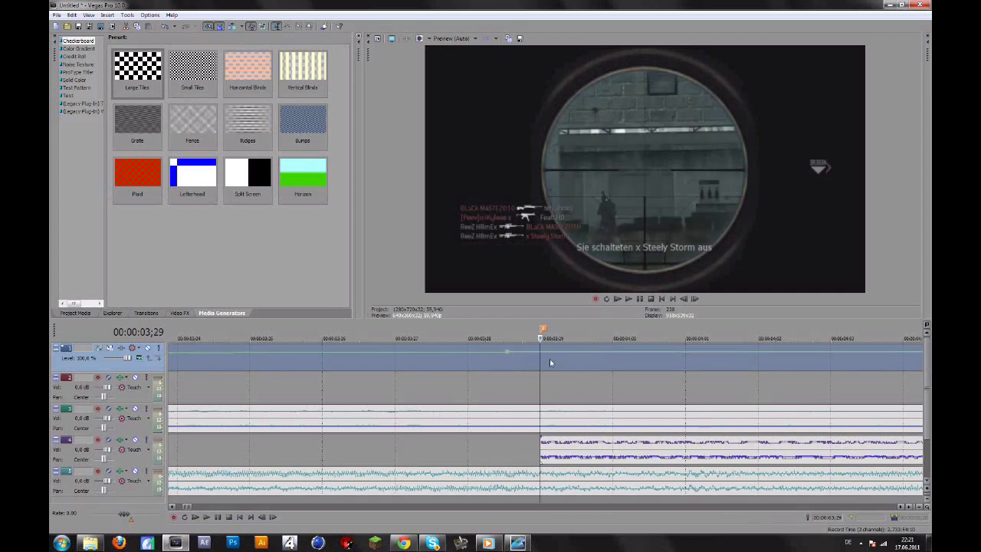
Split the gameplay clip at the second marker, 00:00:03;29, and lower the velocity at the start of the third piece
key("s")
left_click_drag(540, 351, 541, 367)
Step frame by frame through the third piece from the second marker to 00:00:04;26 to review the slowed footage
key("Right")
key("Right")
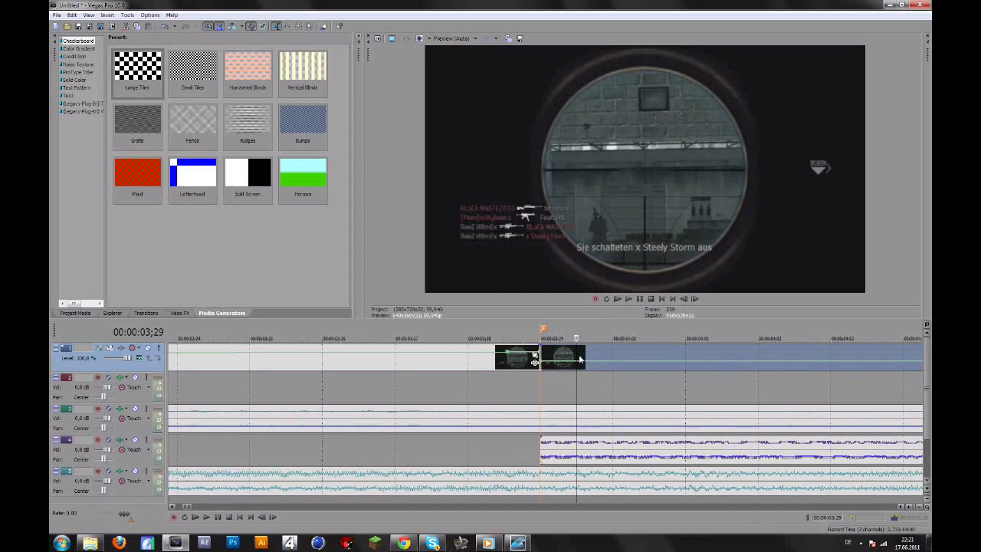
key("Right")
key("Right")
key("Right")
key("Right")
key("Right")
scroll(490, 381, "down", 4)
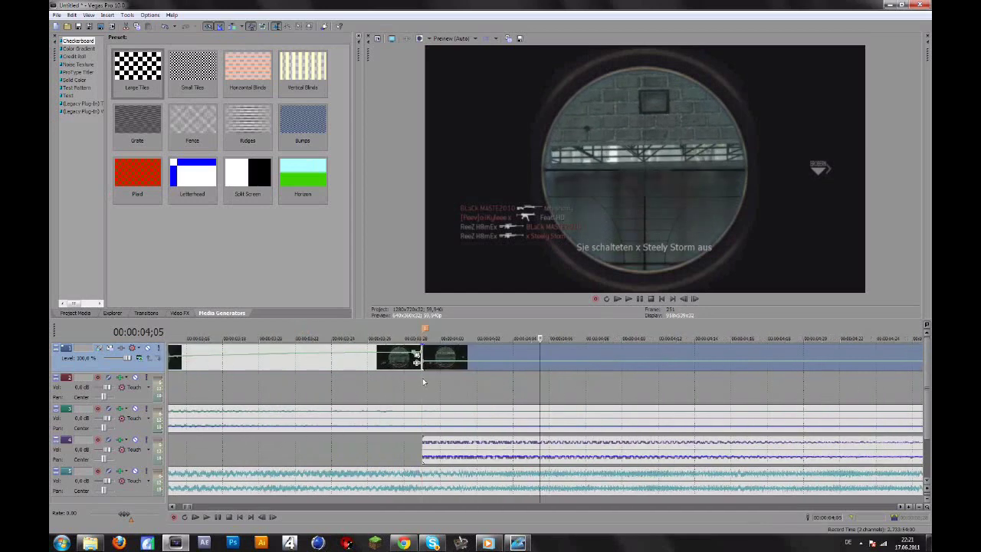
key("Right")
key("Right")
key("Right")
key("Right")
key("Right")
key("Right")
key("Right")
key("Right")
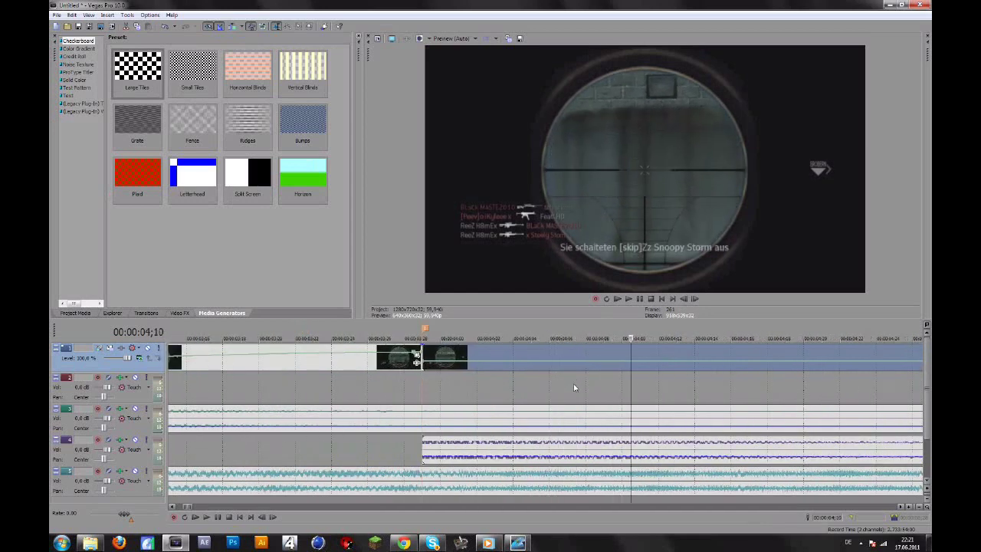
key("Right")
key("Right")
key("Right")
key("Right")
key("Right")
key("Right")
key("Right")
key("Right")
key("Right")
key("Right")
key("Right")
key("Right")
key("Right")
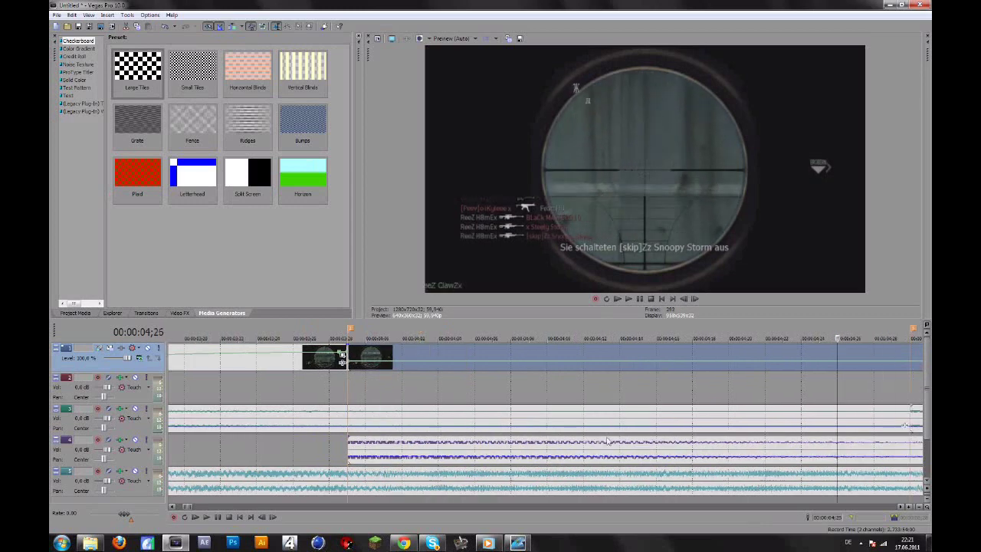
Place the playhead at 00:00:01;18, before the first marker, to view the opening of the graded edit
mouse_move(519, 546)
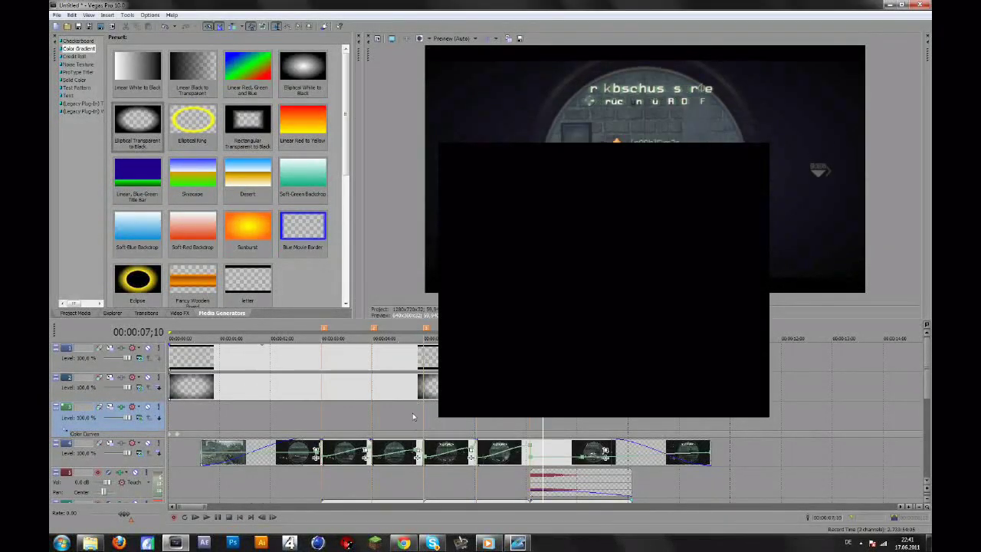
left_click(251, 421)
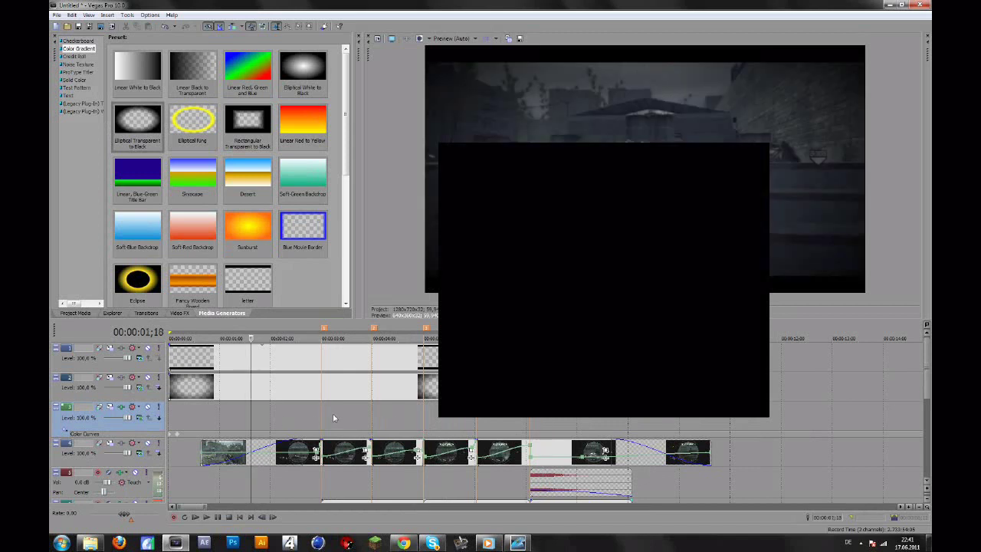